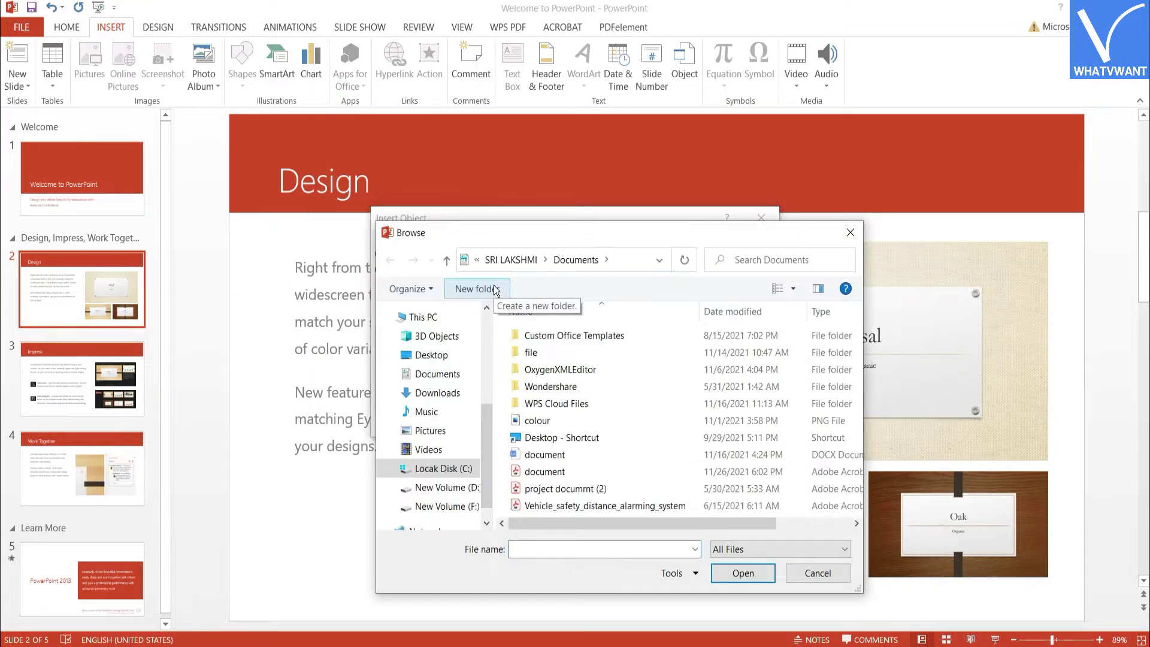
- Insert document.pdf as a linked icon and drag it below the body text
{"action": "double_click", "coordinate": [590, 472]}
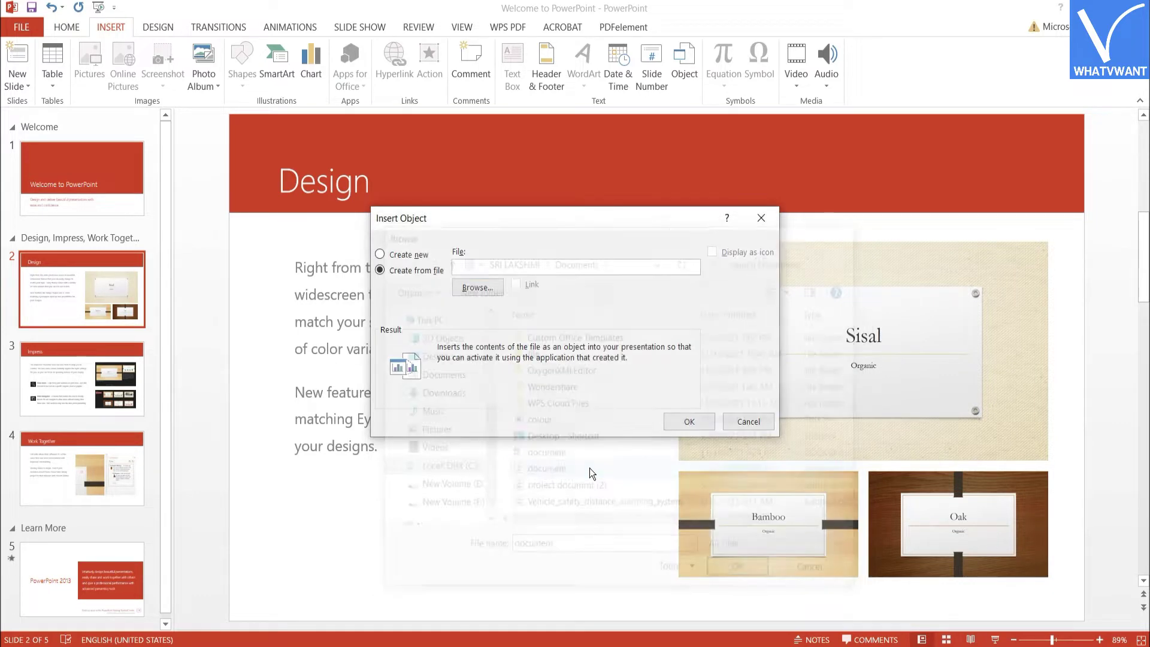
{"action": "left_click", "coordinate": [711, 252]}
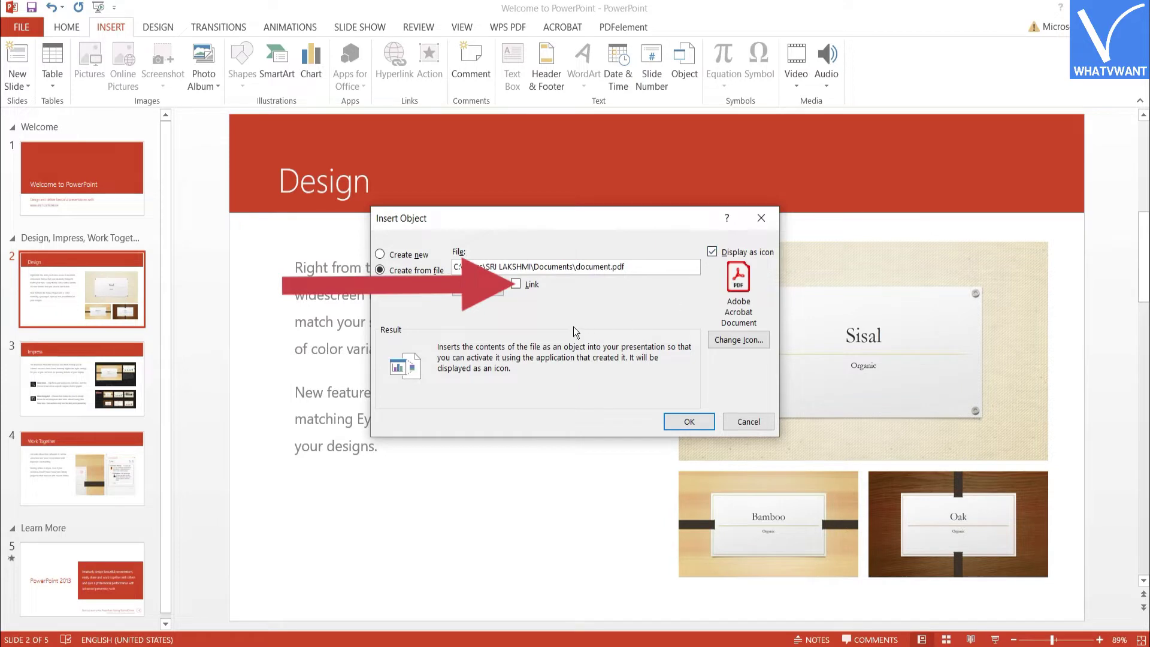
{"action": "left_click", "coordinate": [517, 286]}
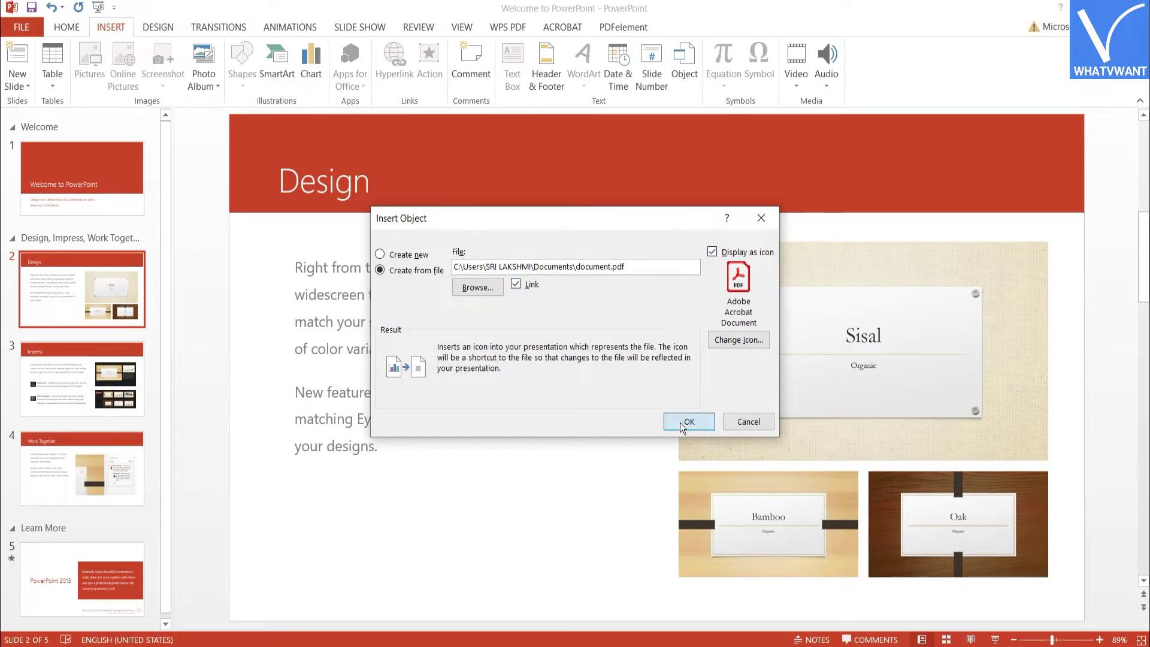
{"action": "left_click", "coordinate": [686, 422]}
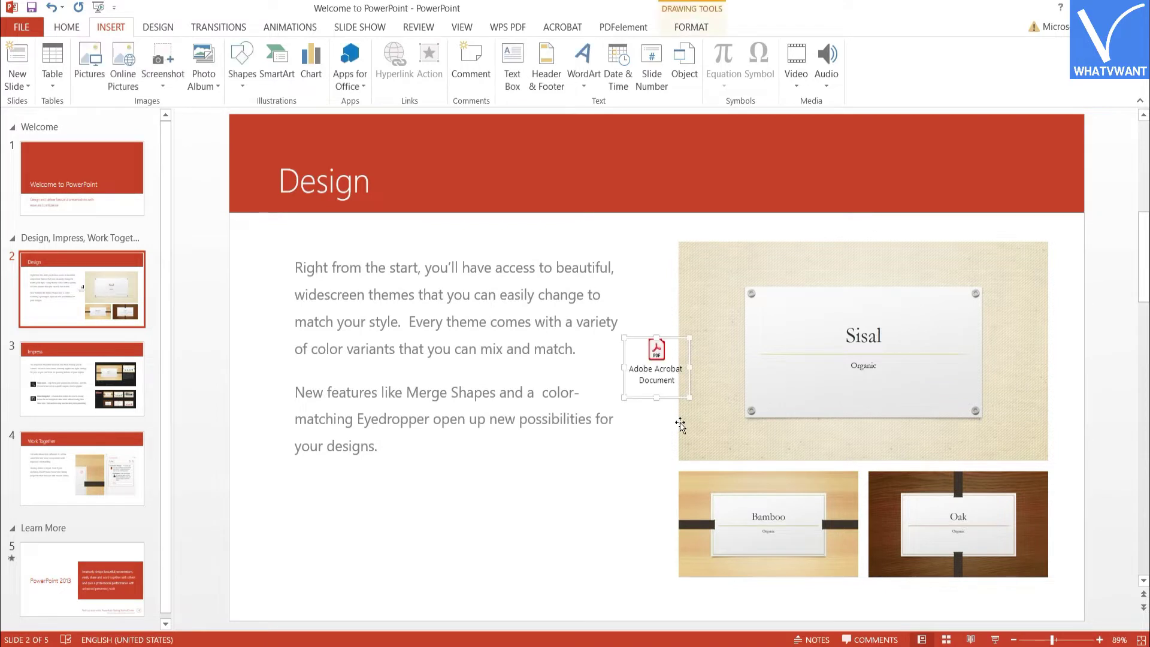
{"action": "left_click_drag", "start_coordinate": [662, 375], "coordinate": [455, 505]}
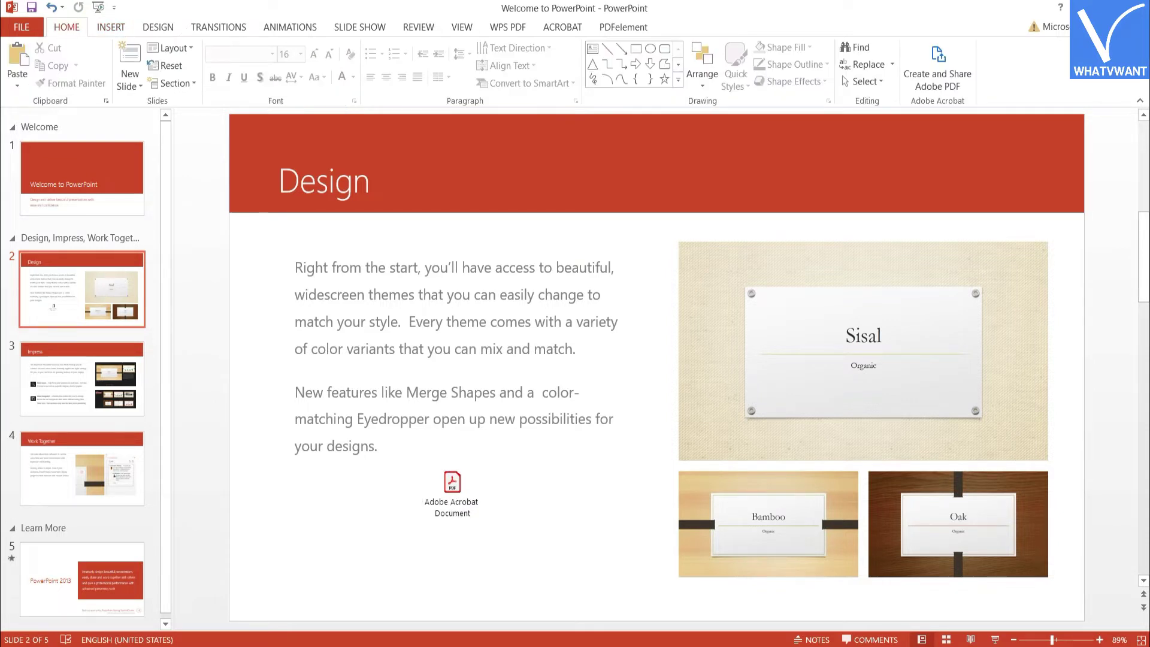
- Give the selected PDF icon a mouse-click action of Object action: Open
{"action": "left_click", "coordinate": [456, 495]}
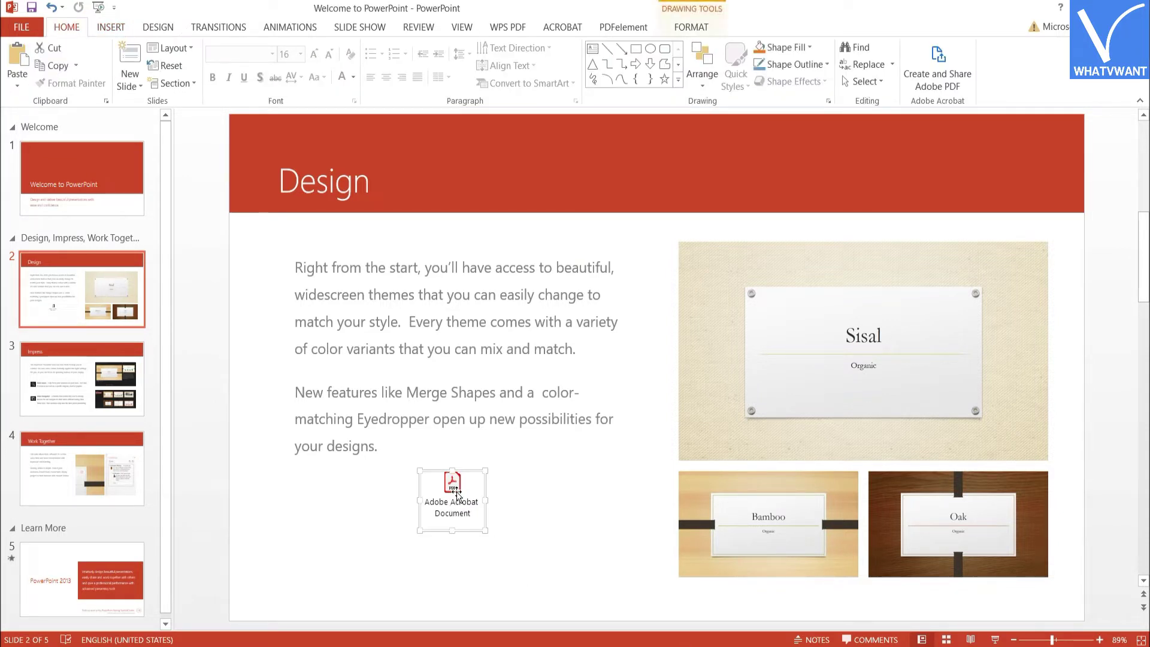
{"action": "left_click", "coordinate": [111, 30]}
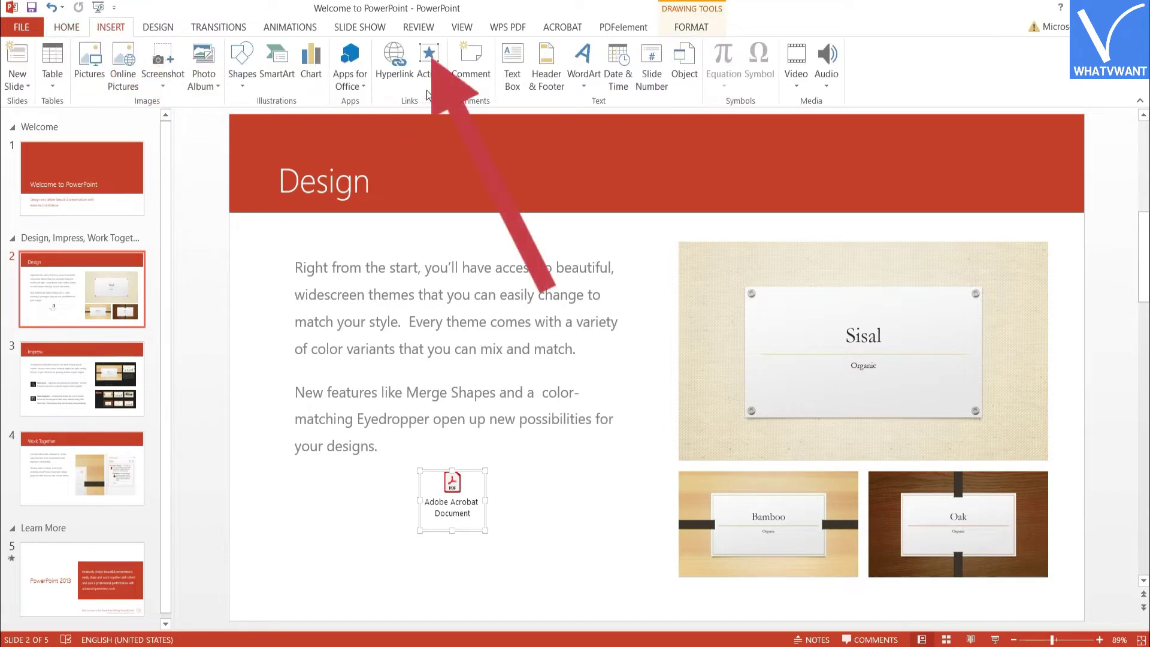
{"action": "left_click", "coordinate": [429, 64]}
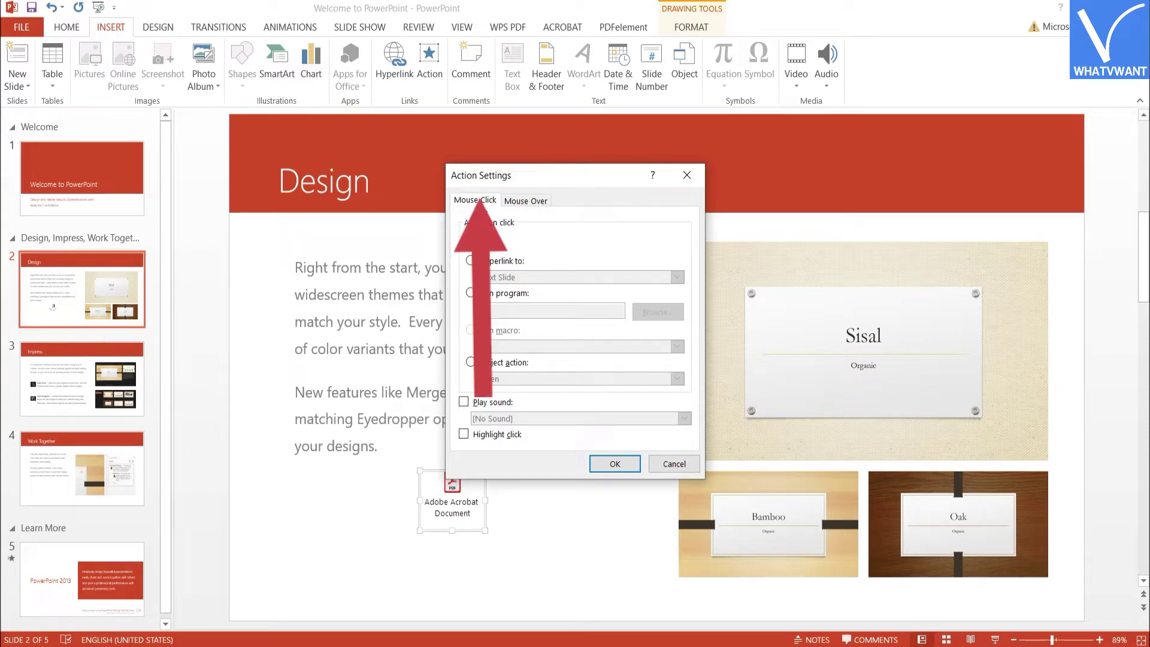
{"action": "left_click", "coordinate": [471, 362]}
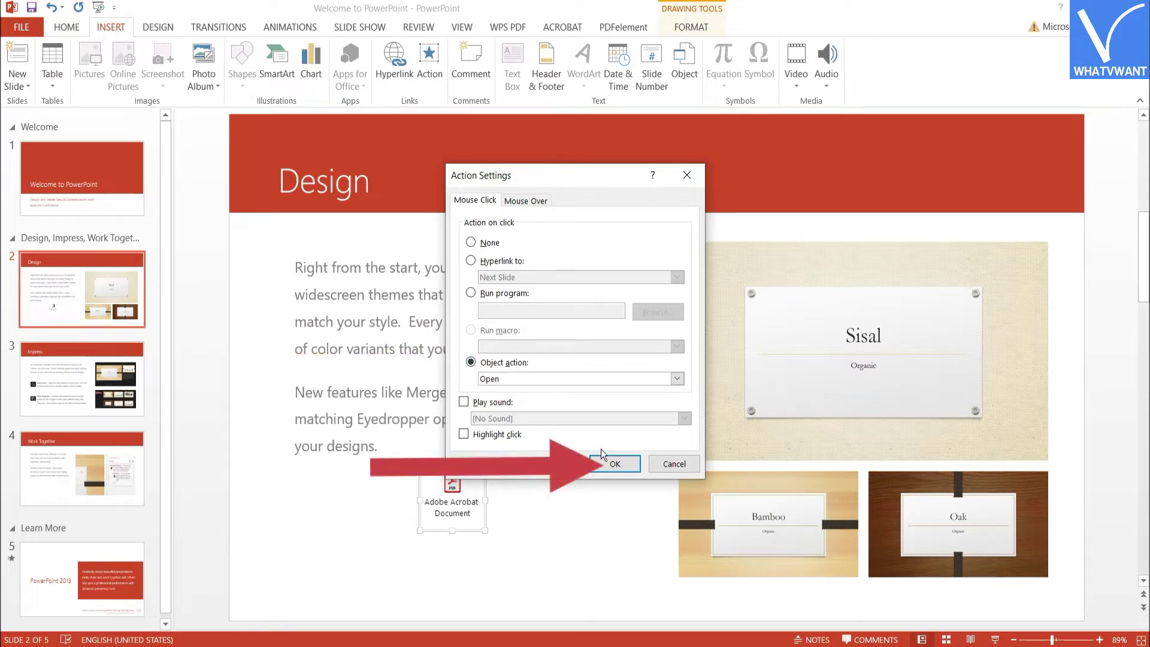
{"action": "left_click", "coordinate": [612, 464]}
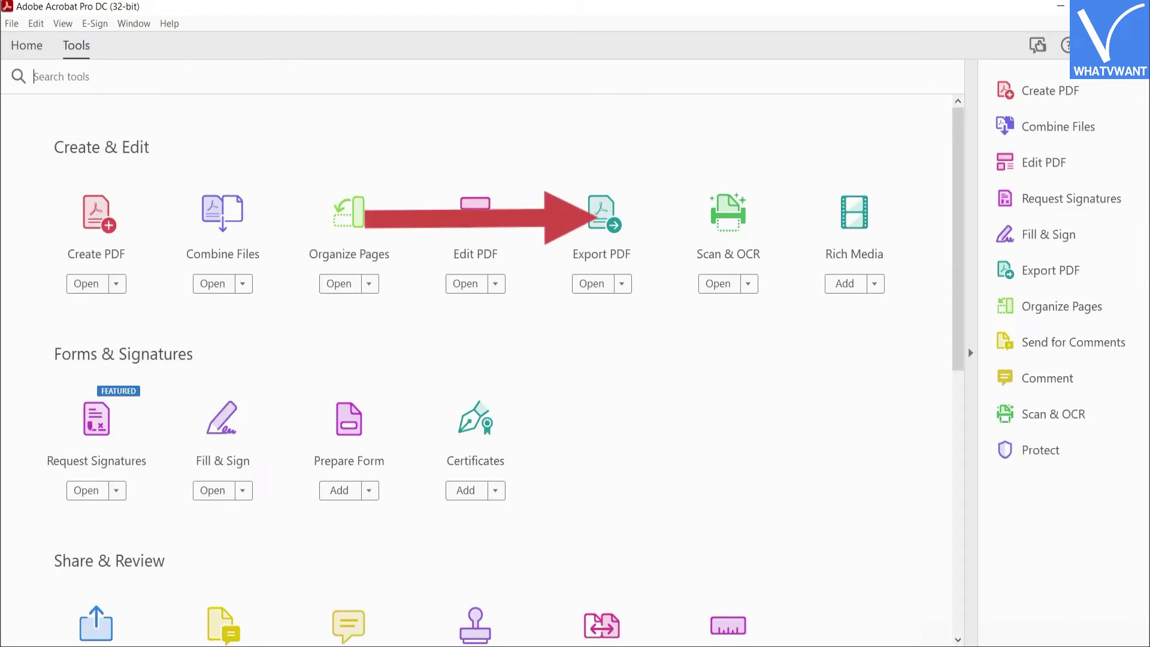
- Export project documrnt (2).pdf with Export PDF as Image > JPEG and save the images
{"action": "left_click", "coordinate": [590, 233]}
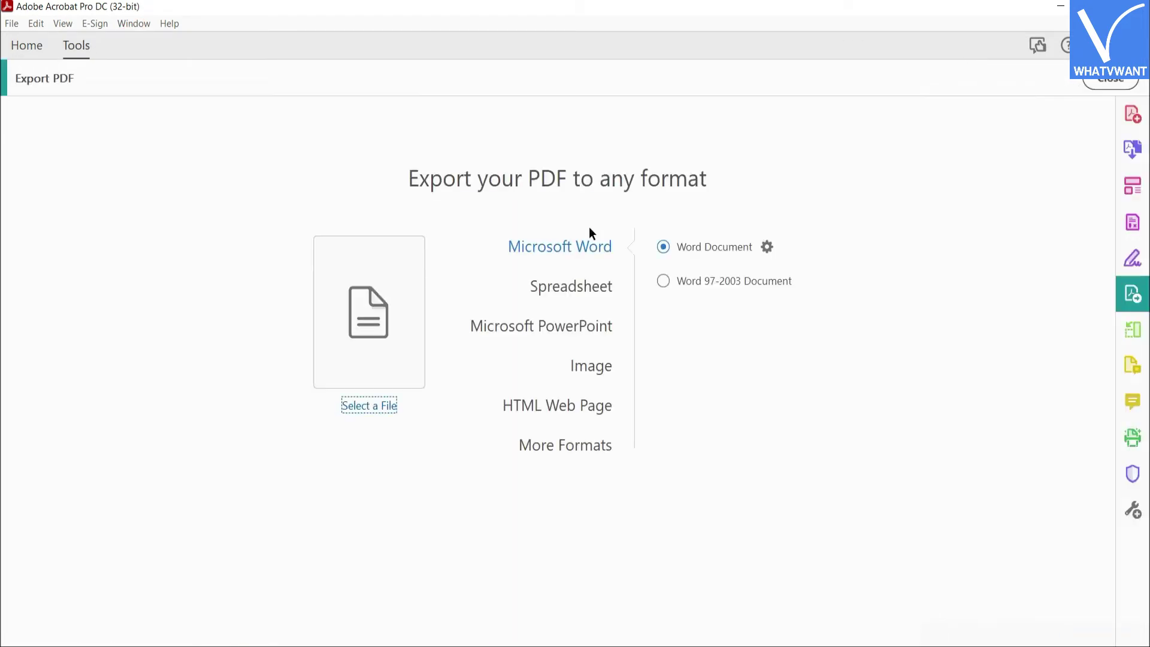
{"action": "left_click", "coordinate": [369, 369]}
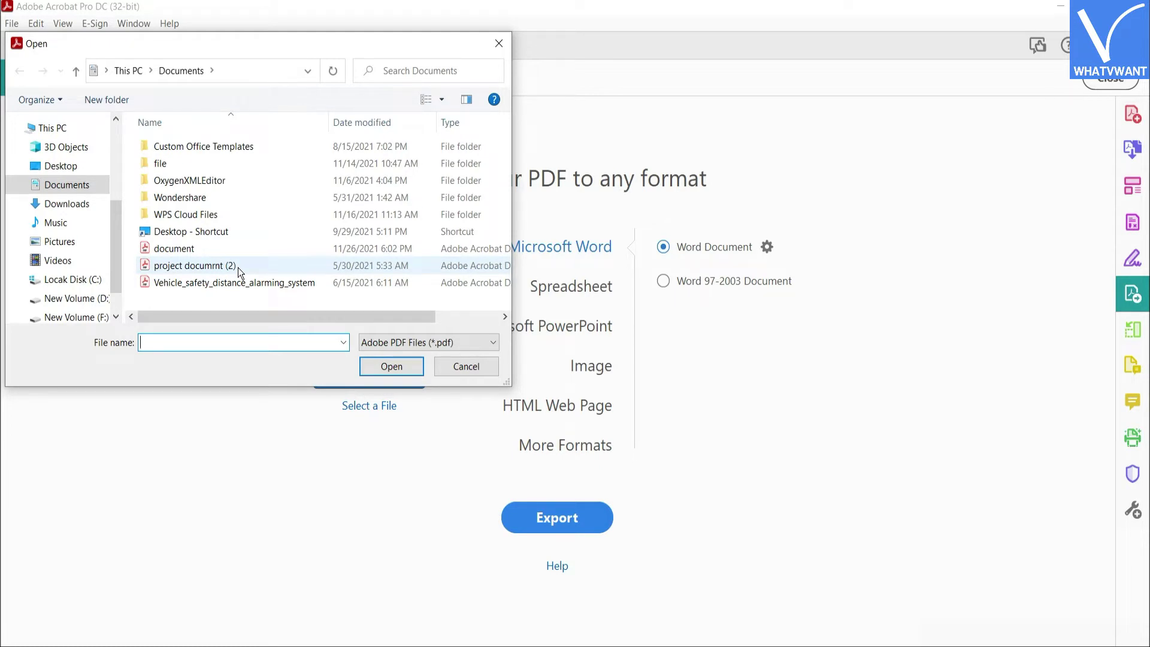
{"action": "double_click", "coordinate": [238, 267]}
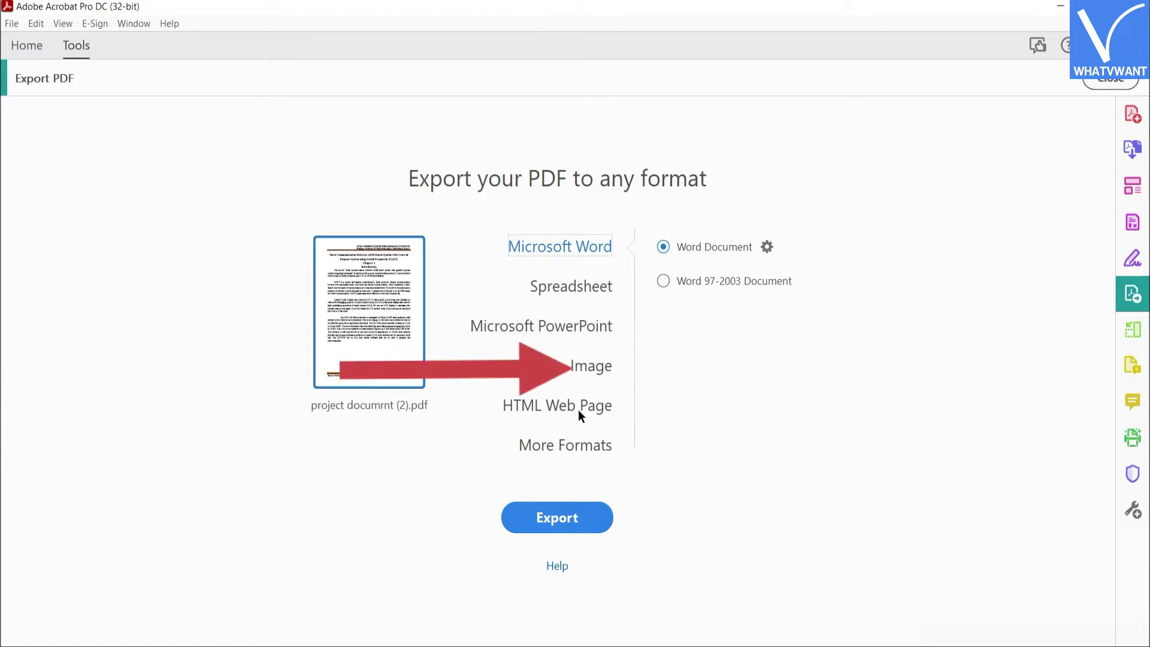
{"action": "left_click", "coordinate": [590, 369]}
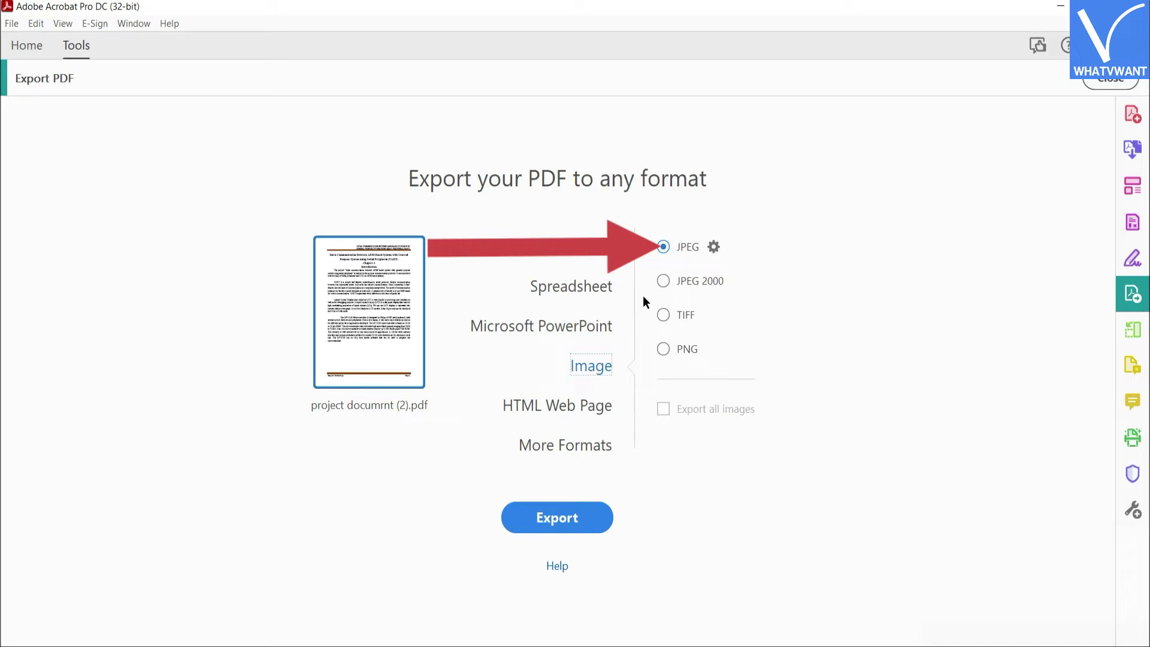
{"action": "left_click", "coordinate": [601, 523]}
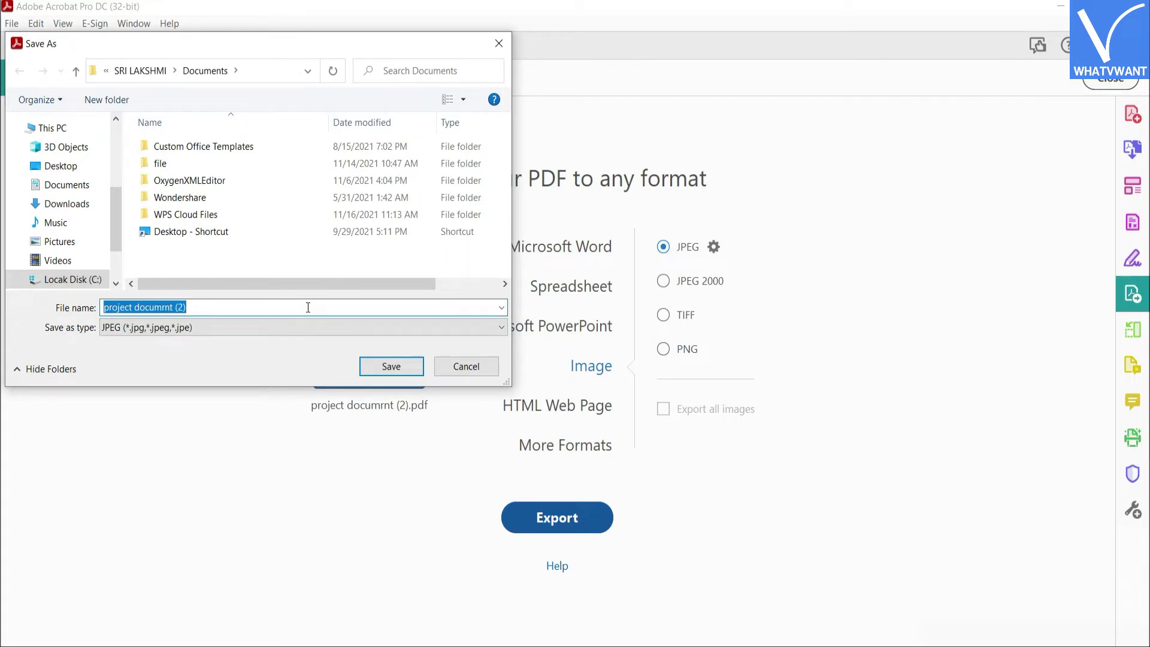
{"action": "left_click", "coordinate": [391, 366]}
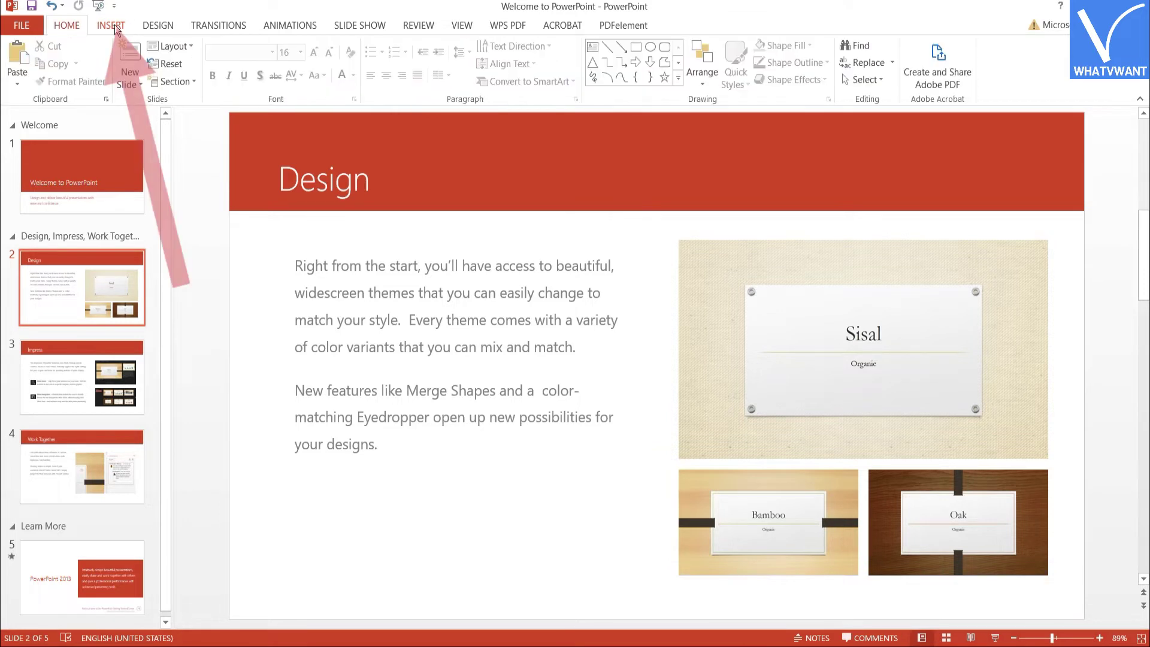
- Insert the picture project documrnt (2)(1)_Part2_Page_04 from the images folder
{"action": "left_click", "coordinate": [115, 27]}
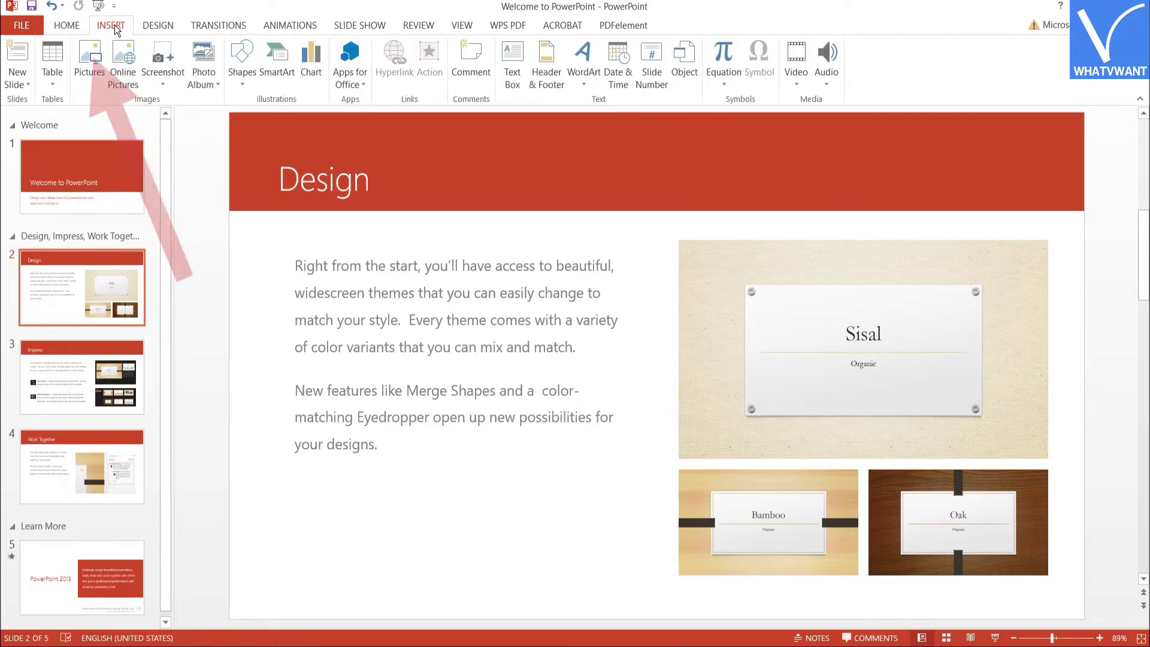
{"action": "left_click", "coordinate": [86, 73]}
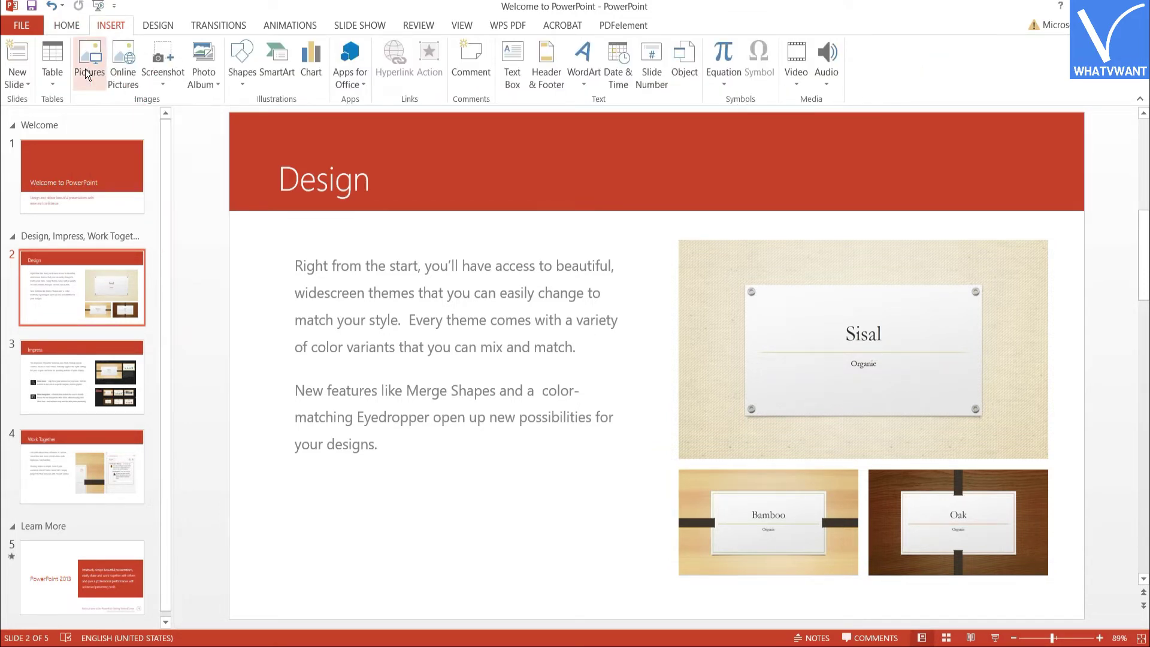
{"action": "scroll", "coordinate": [451, 149], "scroll_direction": "down", "scroll_amount": 3}
{"action": "double_click", "coordinate": [450, 148]}
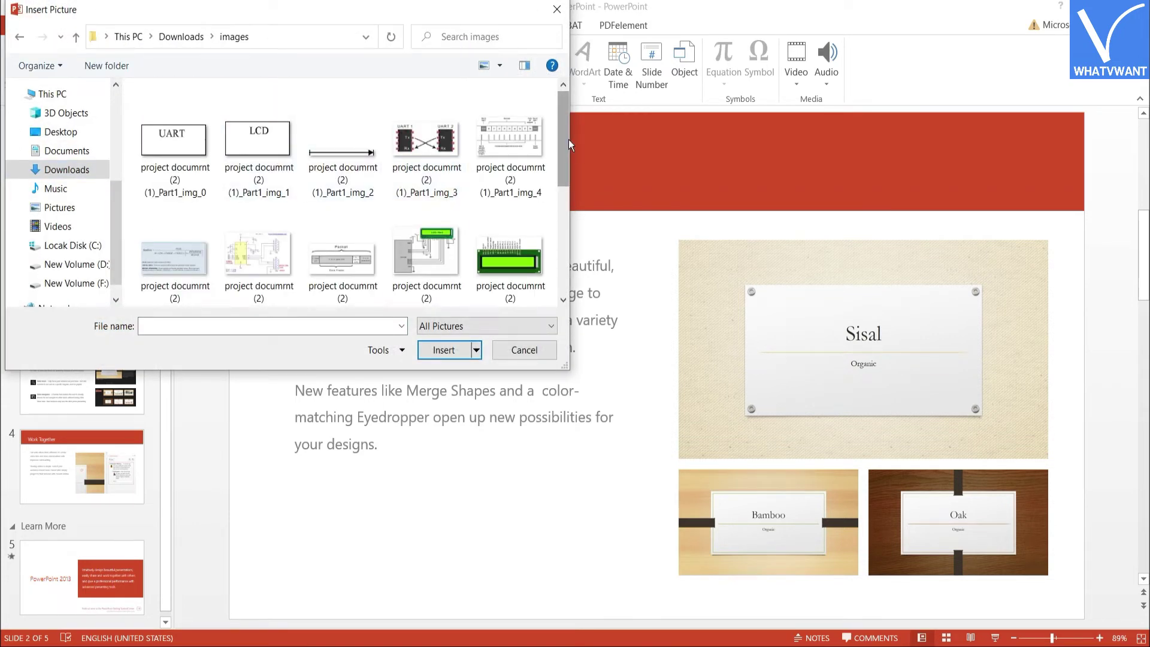
{"action": "left_click_drag", "start_coordinate": [564, 139], "coordinate": [414, 206]}
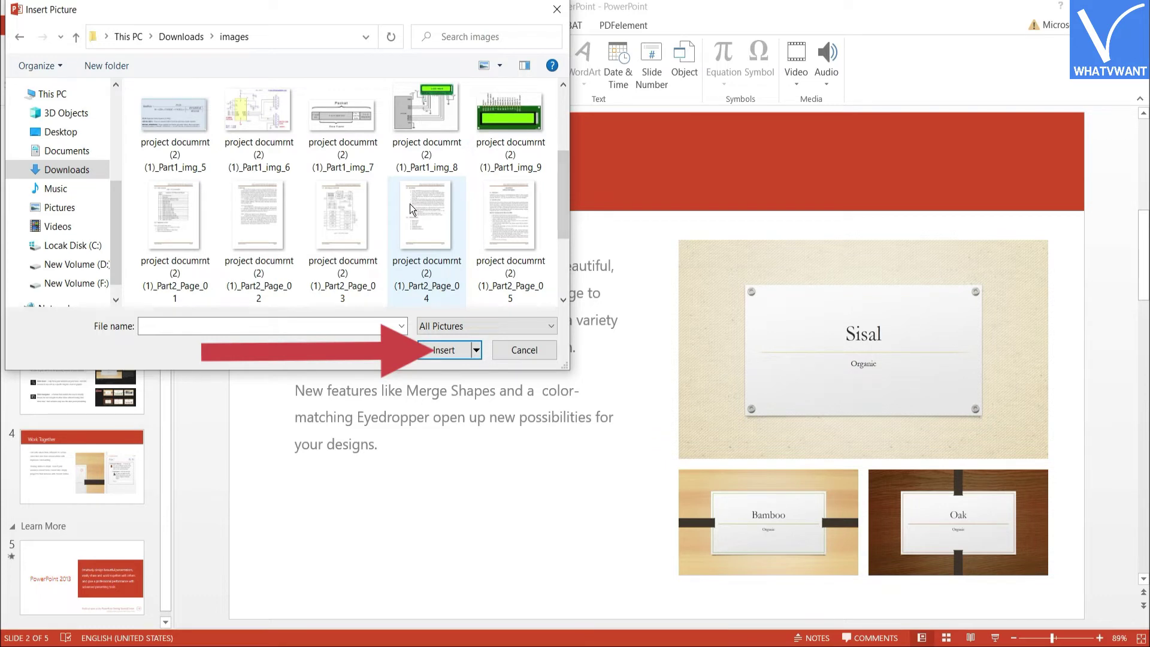
{"action": "double_click", "coordinate": [409, 203]}
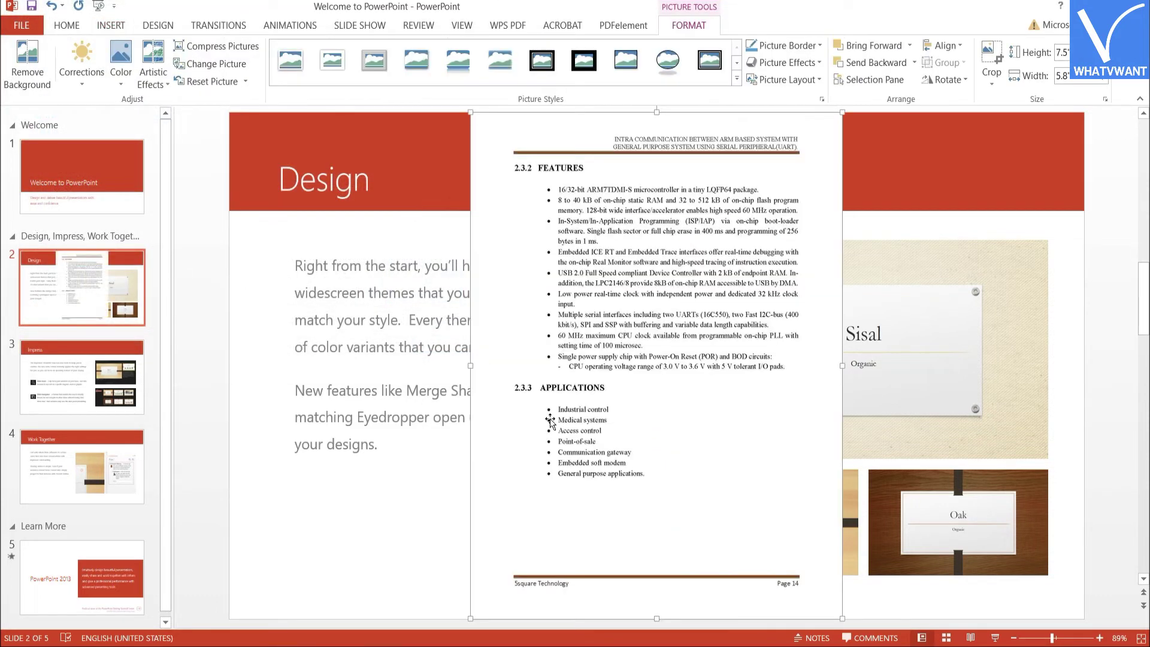
- Shrink the page image, move it below the body text, and save the presentation
{"action": "left_click_drag", "start_coordinate": [471, 617], "coordinate": [738, 263]}
{"action": "mouse_move", "coordinate": [788, 175]}
{"action": "left_mouse_down"}
{"action": "mouse_move", "coordinate": [601, 428]}
{"action": "mouse_move", "coordinate": [507, 517]}
{"action": "left_mouse_up"}
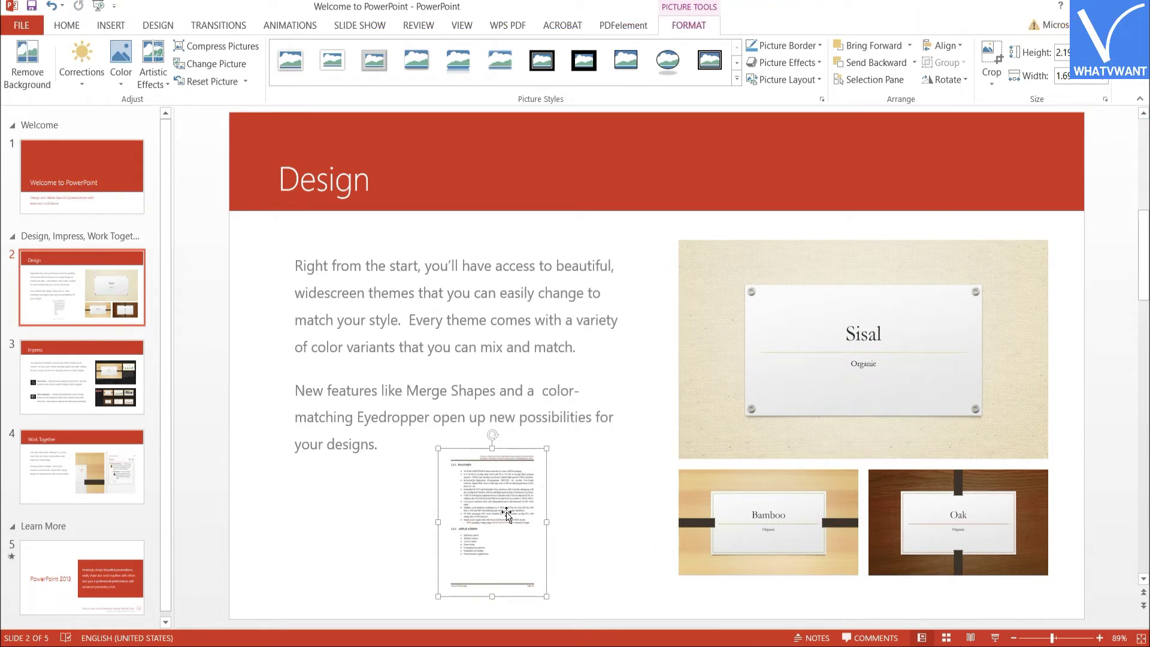
{"action": "key", "text": "ctrl+s"}
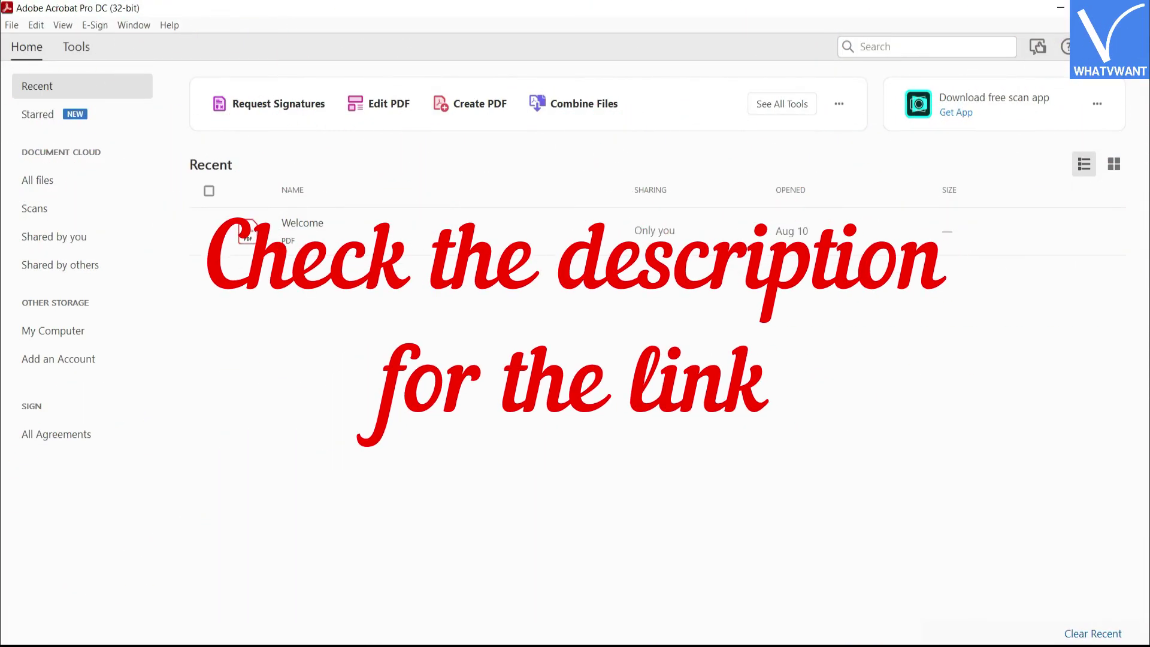
- Export project documrnt (2).pdf to Microsoft PowerPoint format with Export PDF
{"action": "left_click", "coordinate": [75, 46]}
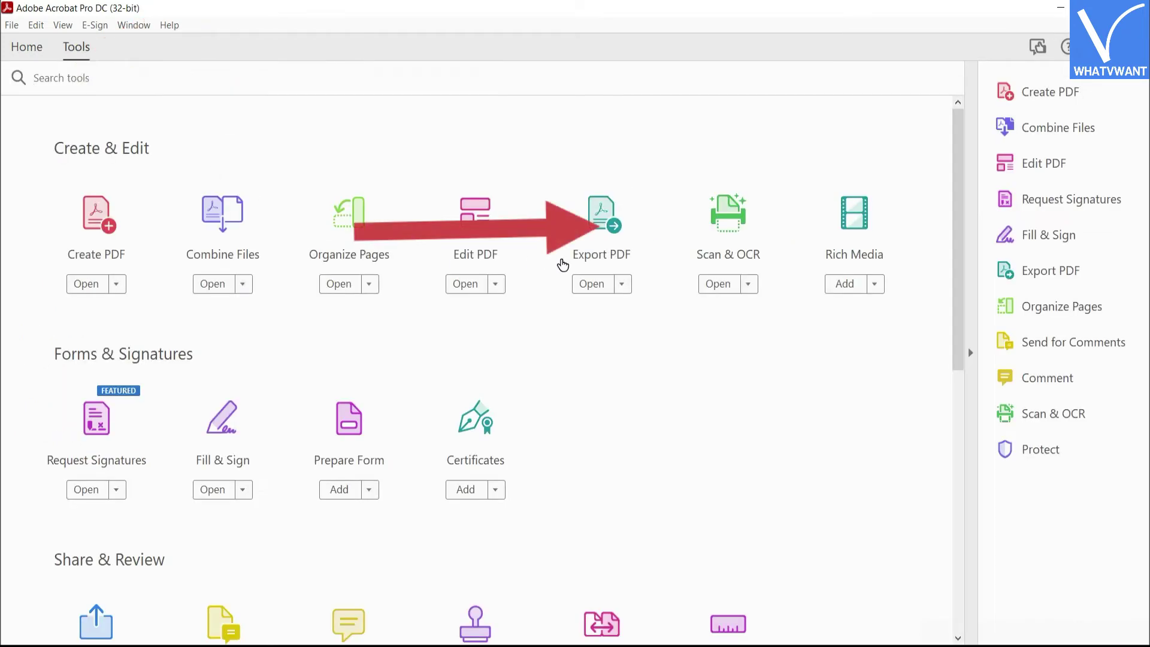
{"action": "left_click", "coordinate": [594, 245]}
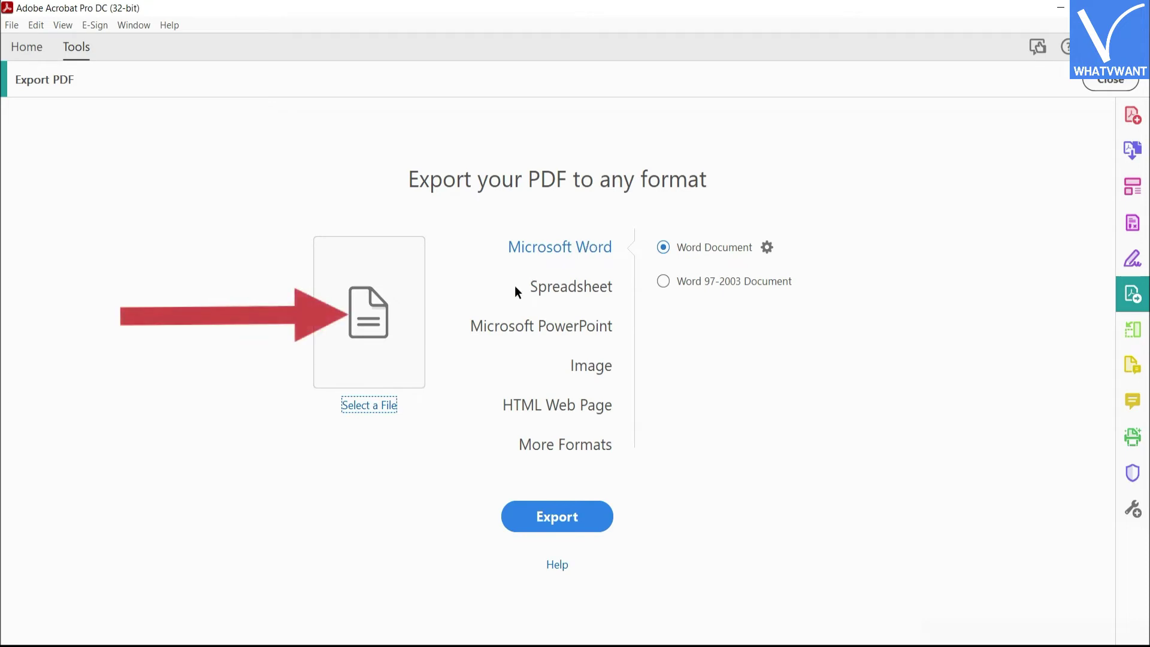
{"action": "left_click", "coordinate": [385, 326]}
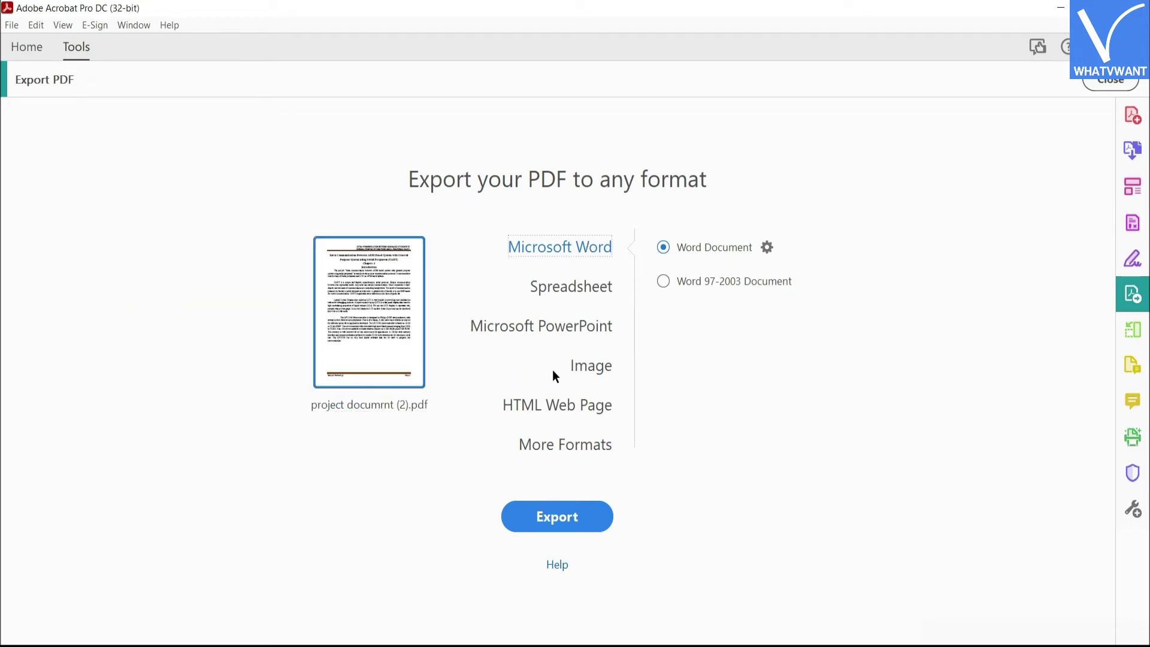
{"action": "left_click", "coordinate": [549, 329]}
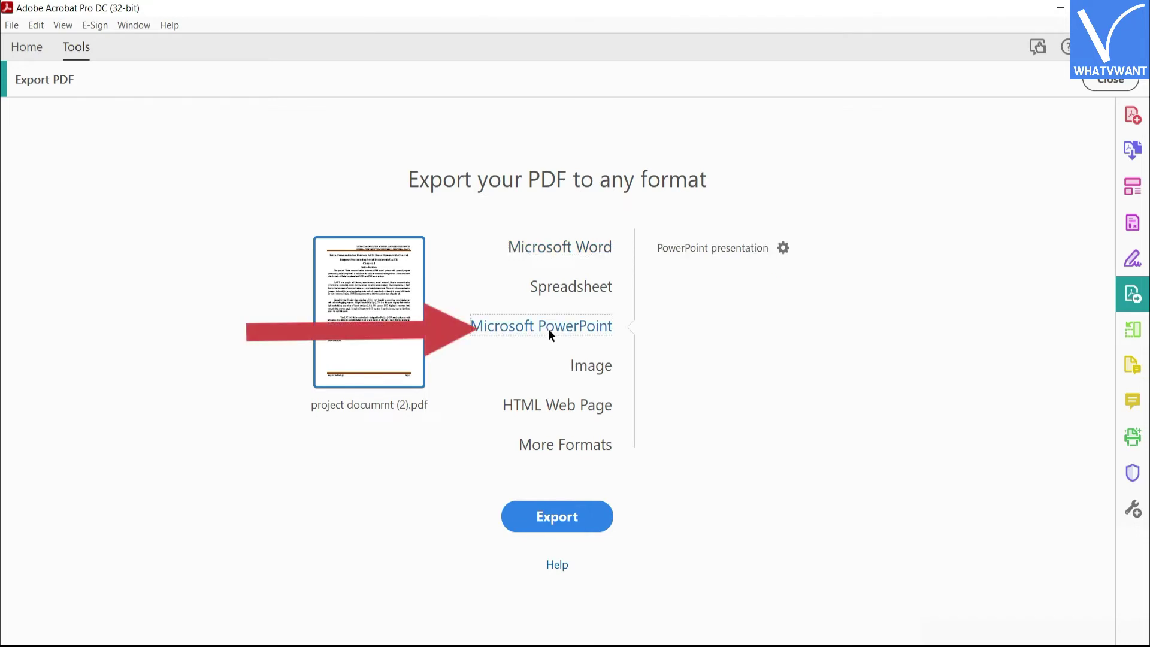
{"action": "left_click", "coordinate": [572, 529]}
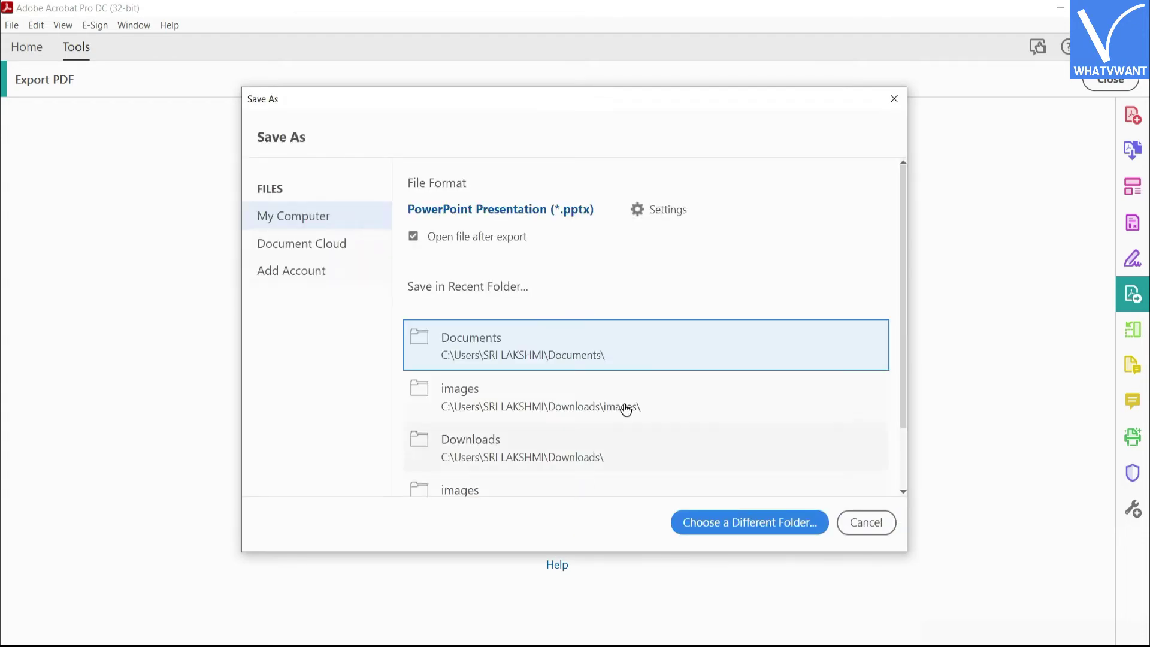
- Save the exported presentation as 'document' in the Documents folder
{"action": "left_click", "coordinate": [684, 358]}
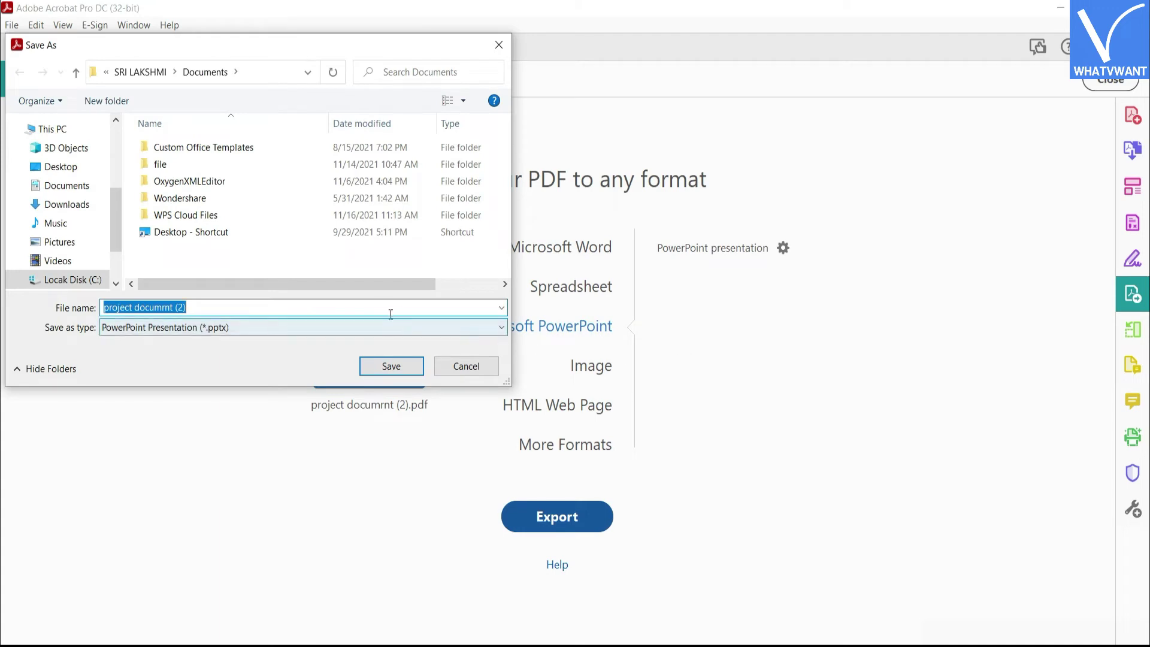
{"action": "type", "text": "document"}
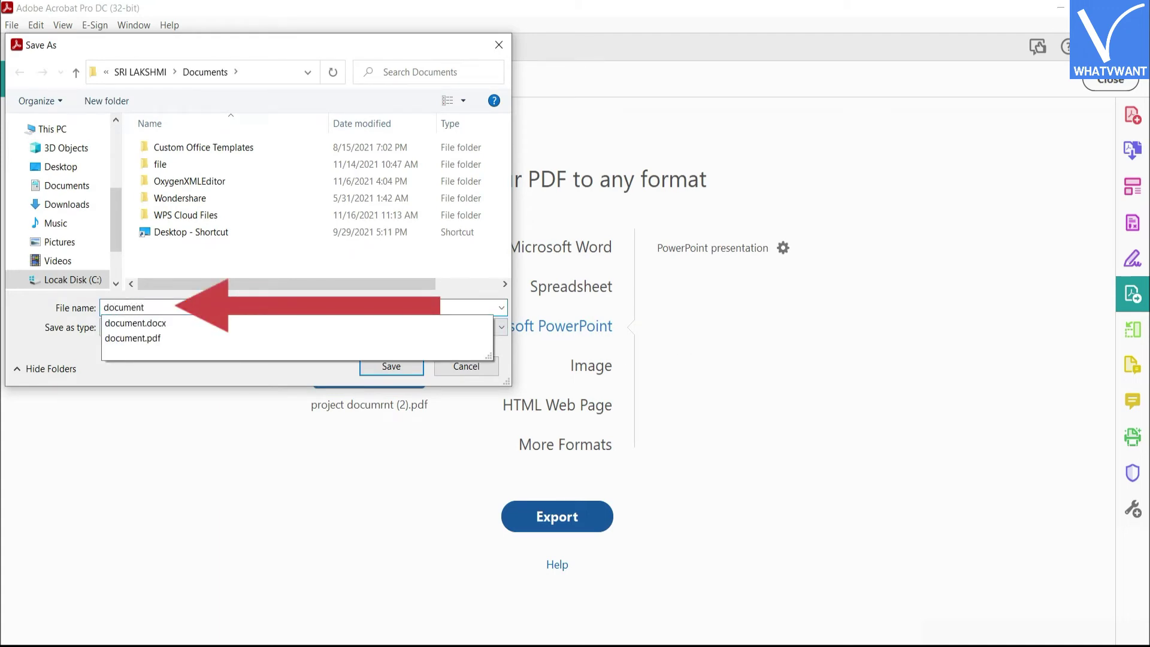
{"action": "left_click", "coordinate": [379, 326]}
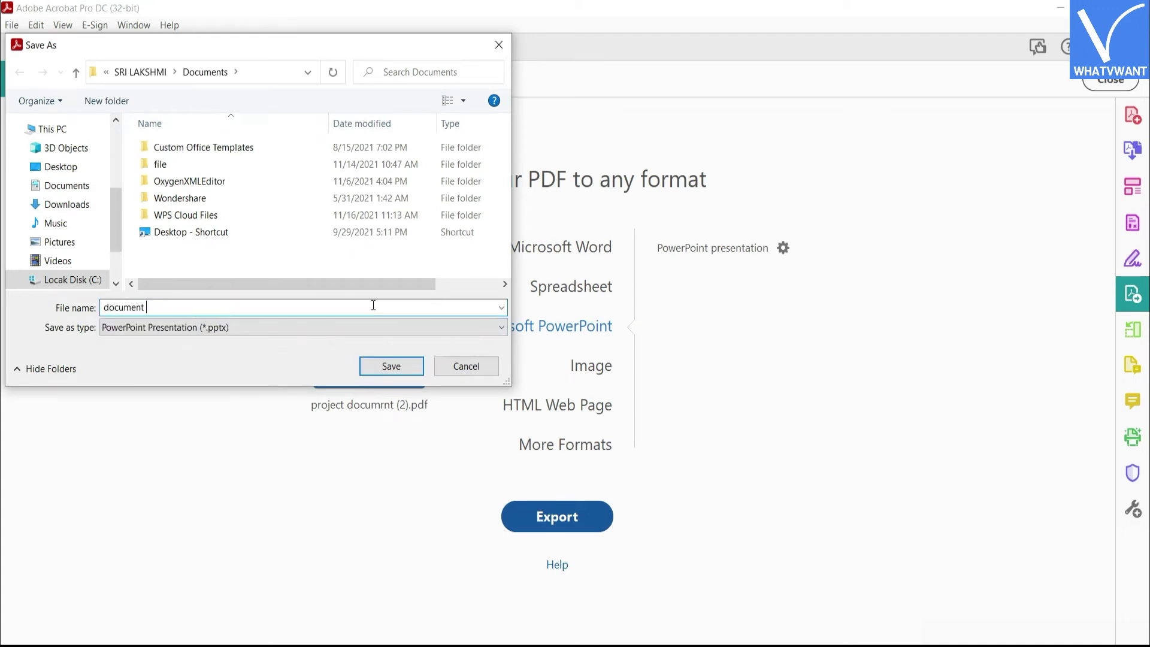
{"action": "left_click", "coordinate": [410, 364]}
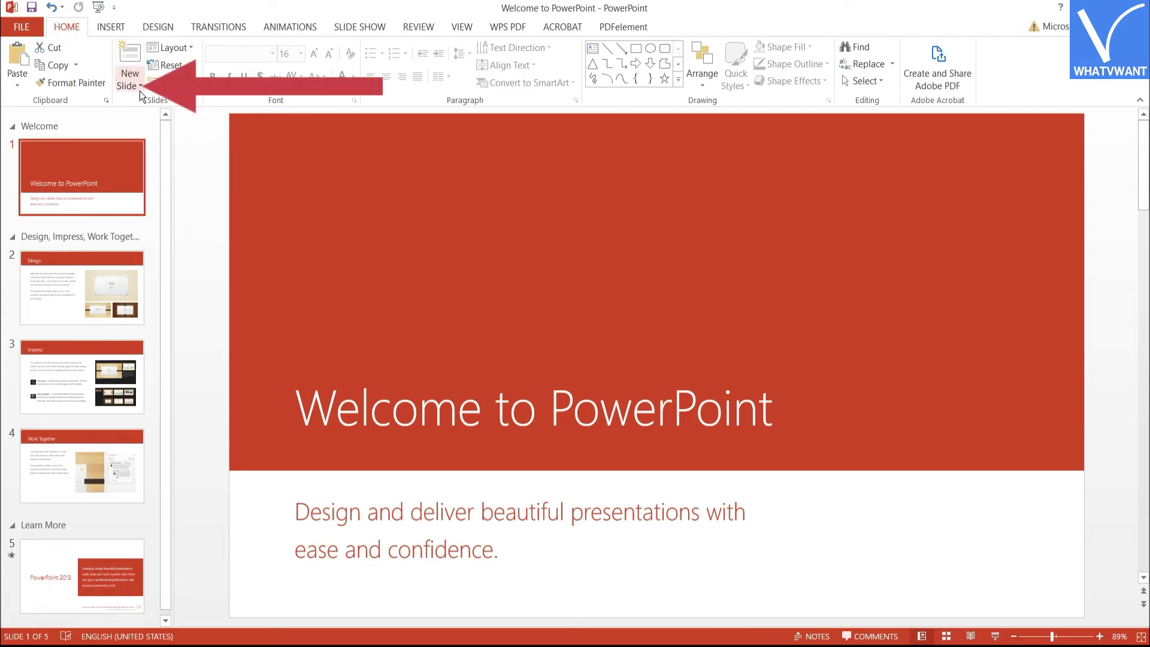
- Open Reuse Slides and load the converted project presentation from Downloads
{"action": "left_click", "coordinate": [139, 87]}
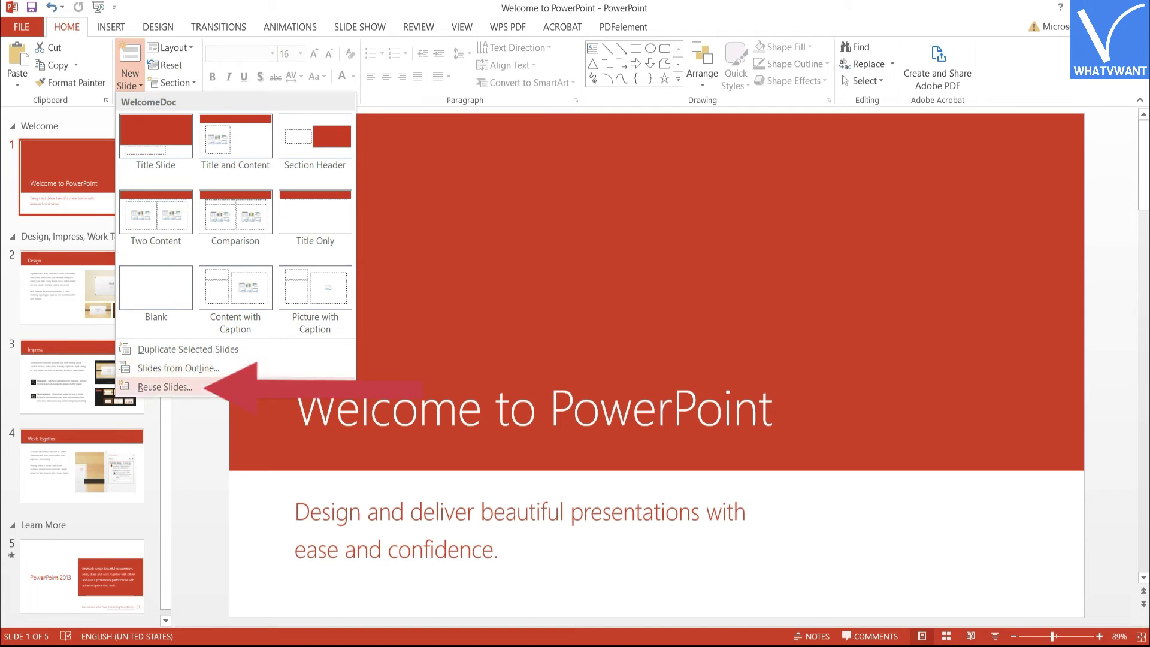
{"action": "left_click", "coordinate": [227, 387]}
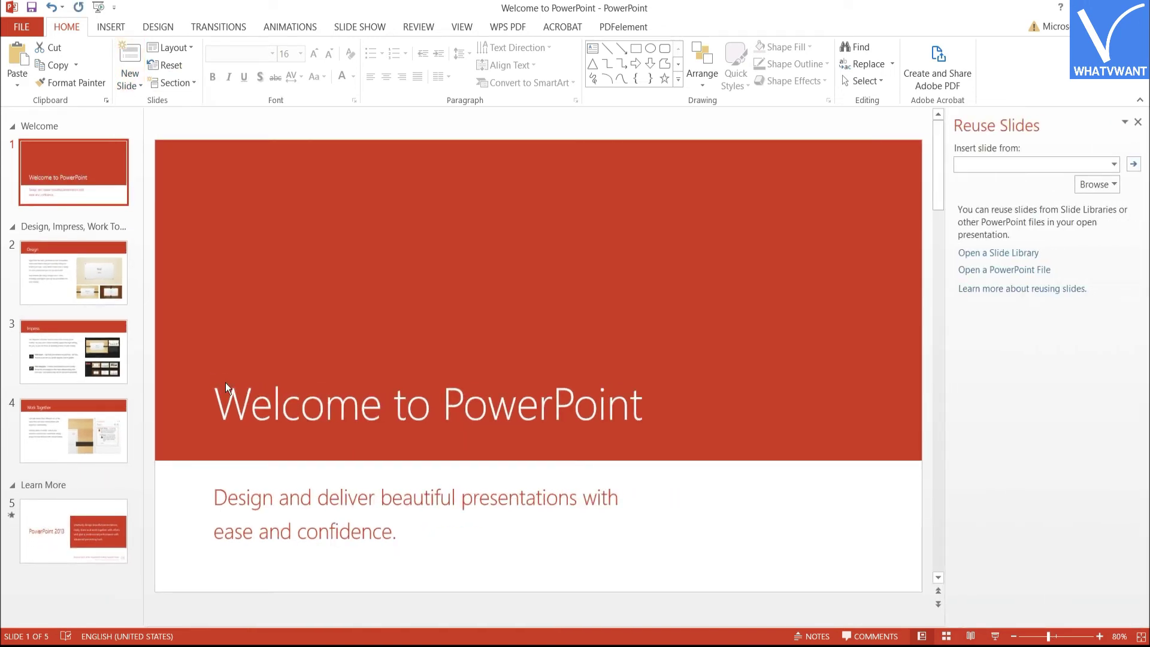
{"action": "left_click", "coordinate": [1103, 189]}
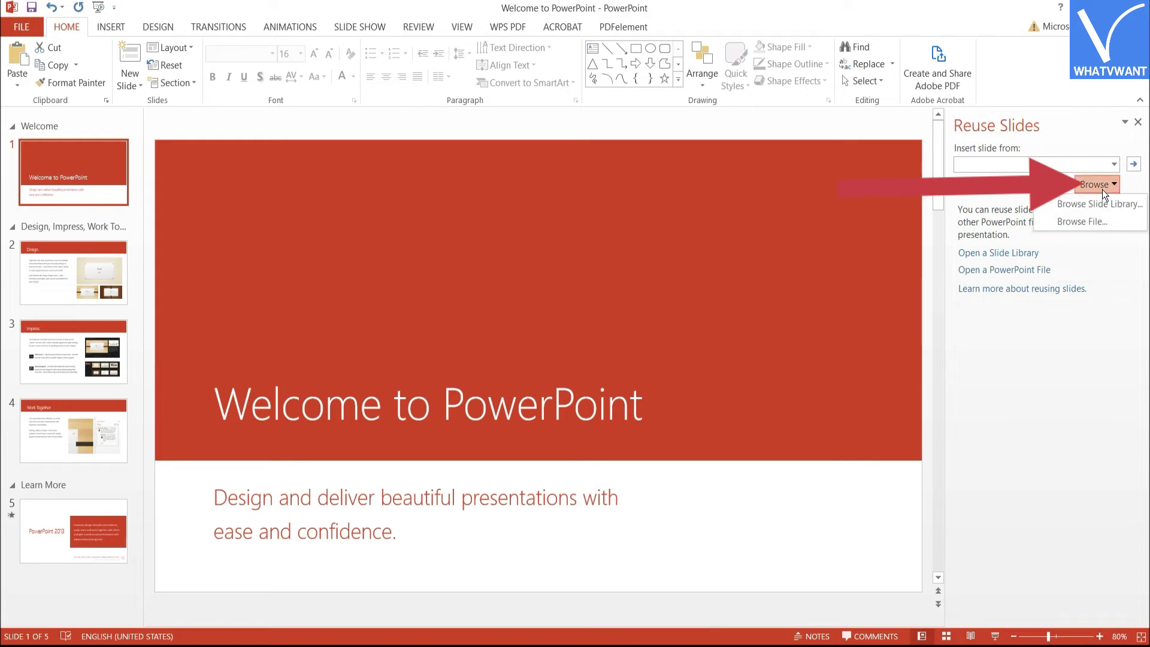
{"action": "left_click", "coordinate": [1114, 220]}
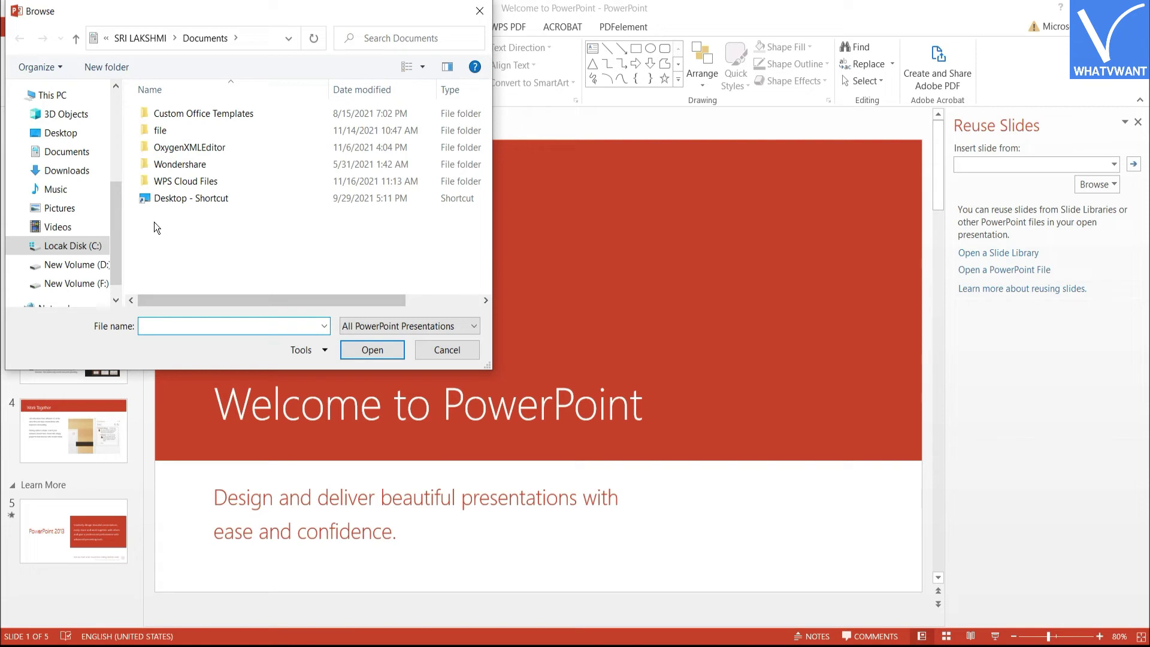
{"action": "left_click", "coordinate": [66, 171]}
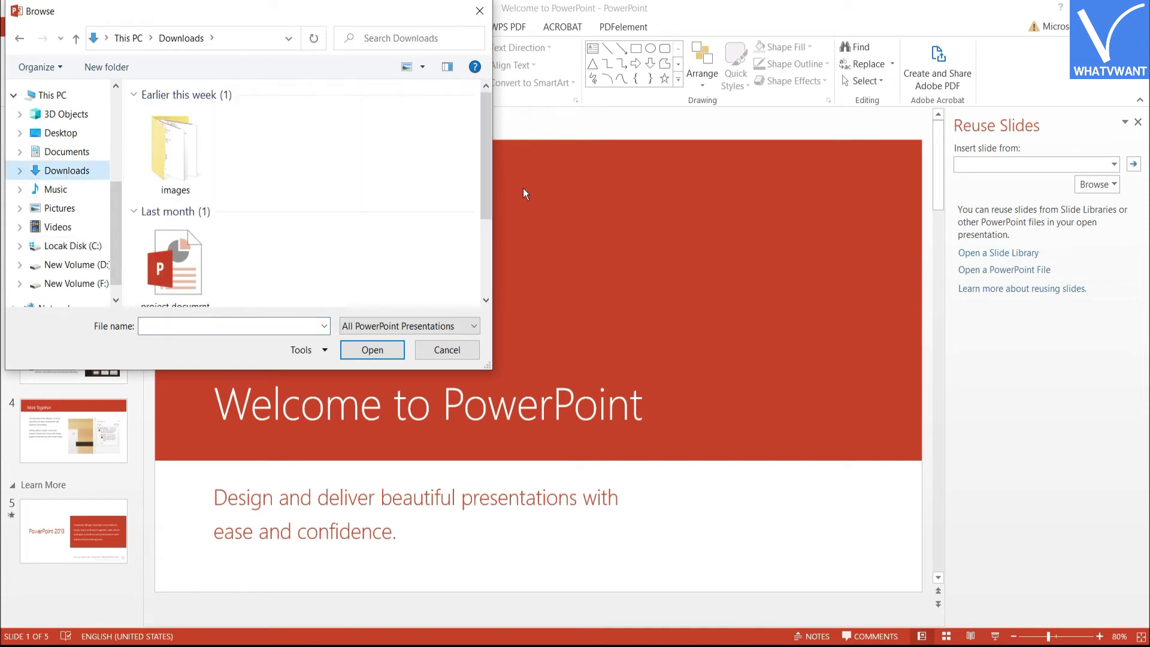
{"action": "left_click", "coordinate": [196, 279]}
{"action": "left_click", "coordinate": [372, 350]}
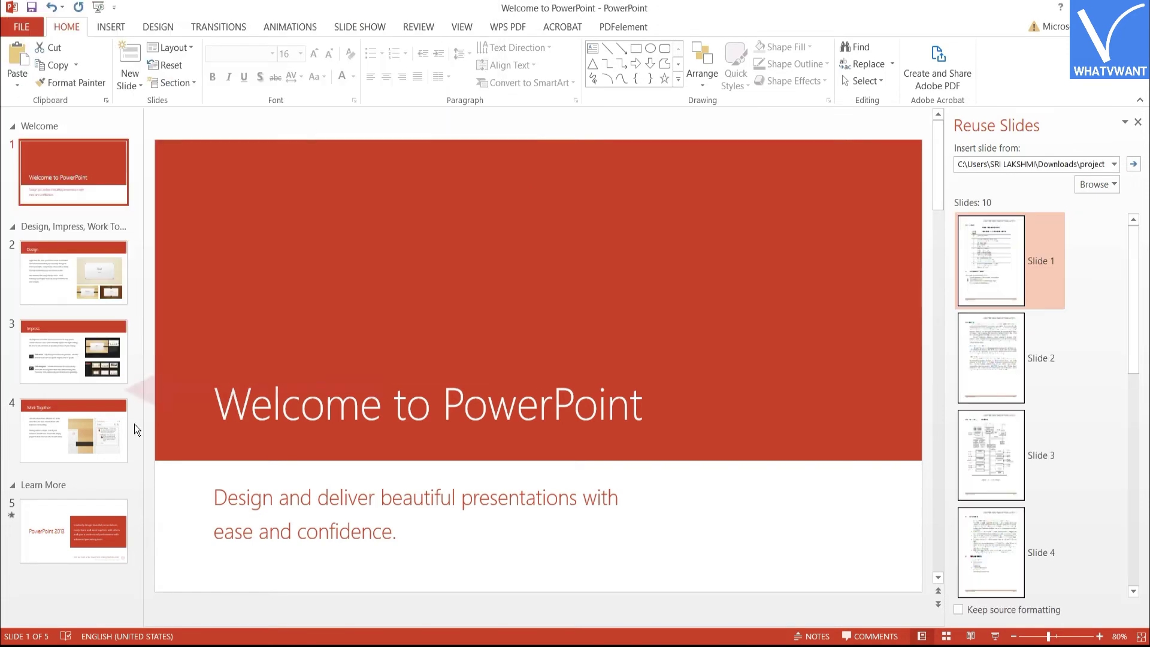
- Insert the project's second page as a new slide after the Impress slide
{"action": "left_click", "coordinate": [78, 391]}
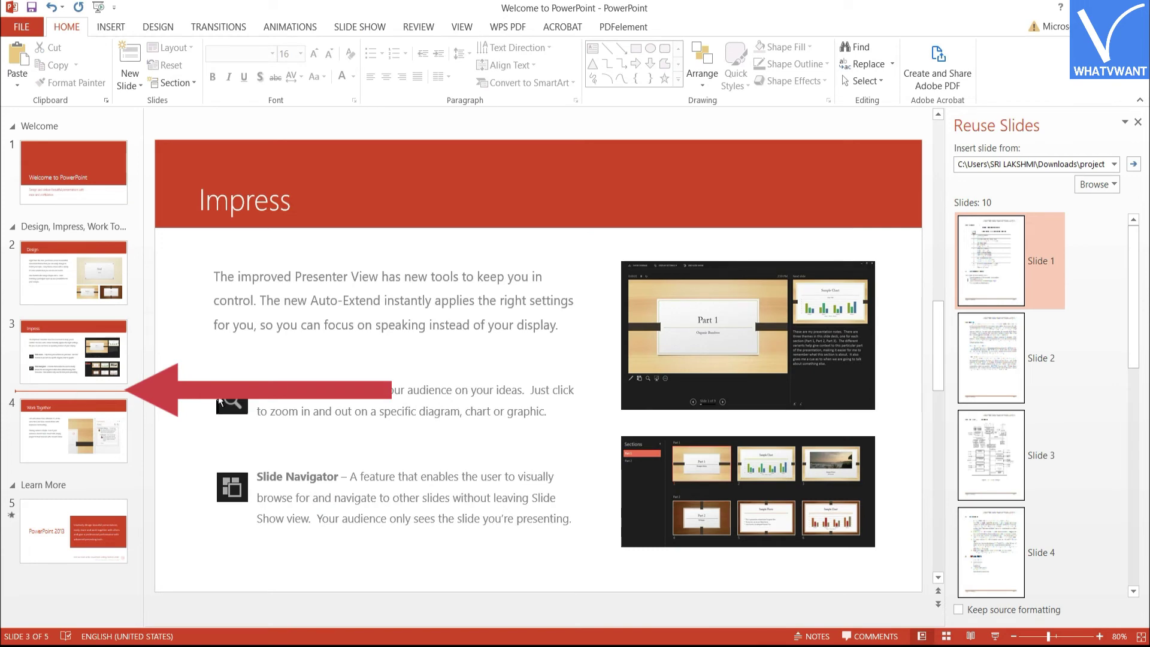
{"action": "left_click", "coordinate": [989, 351]}
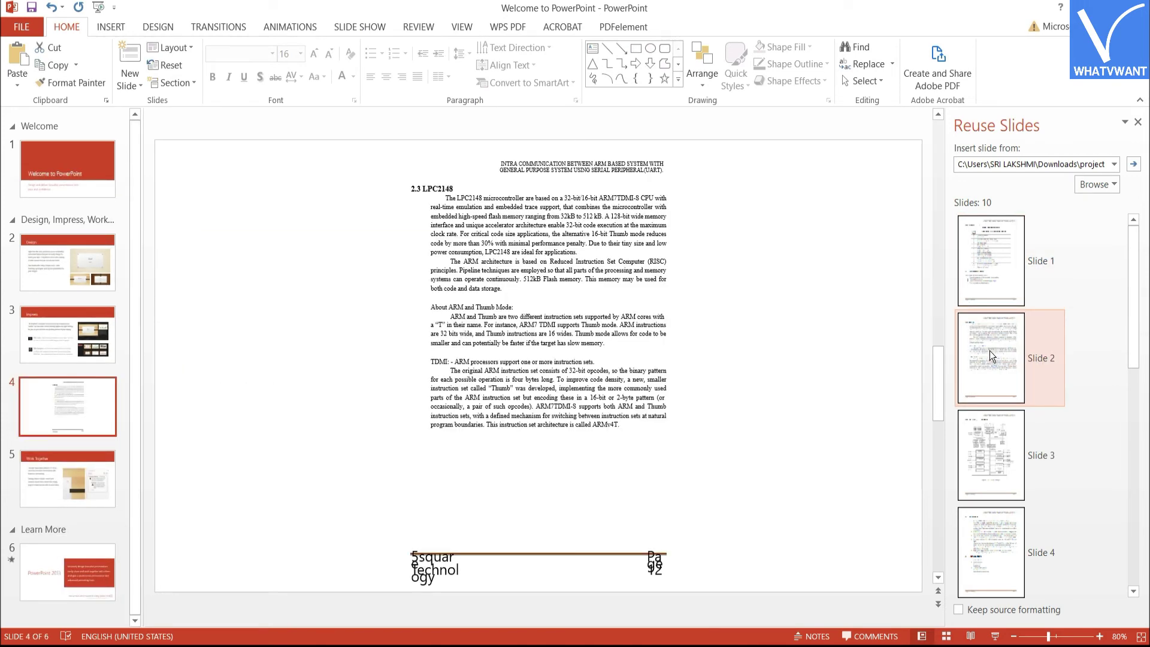
{"action": "right_click", "coordinate": [1005, 258]}
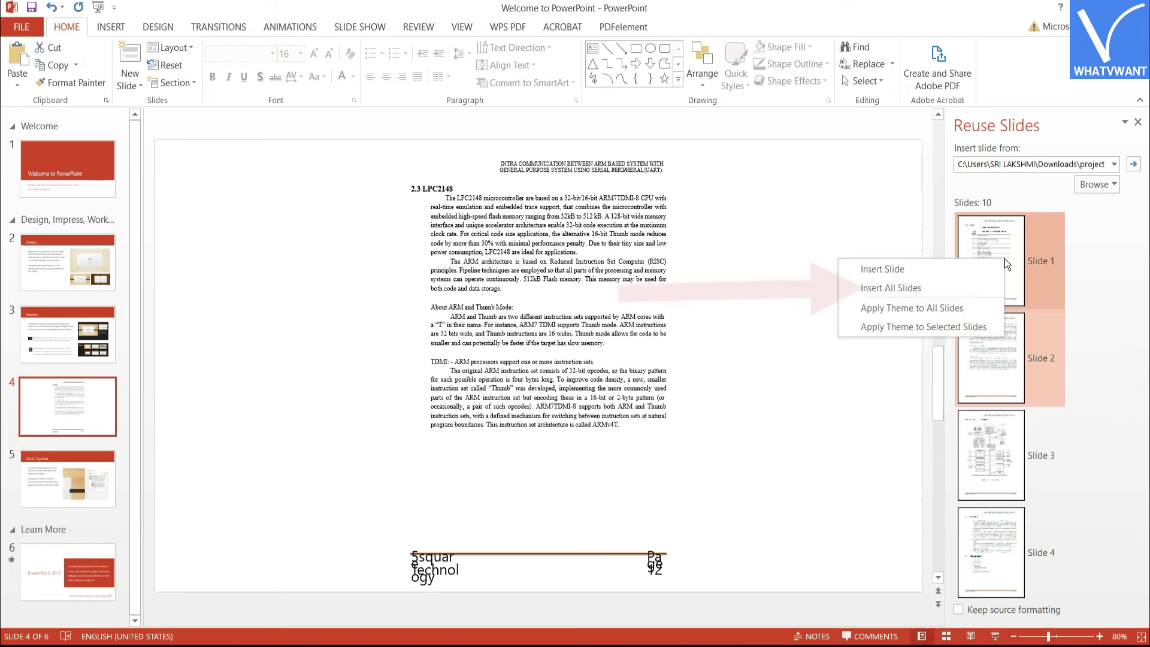
{"action": "left_click", "coordinate": [978, 294]}
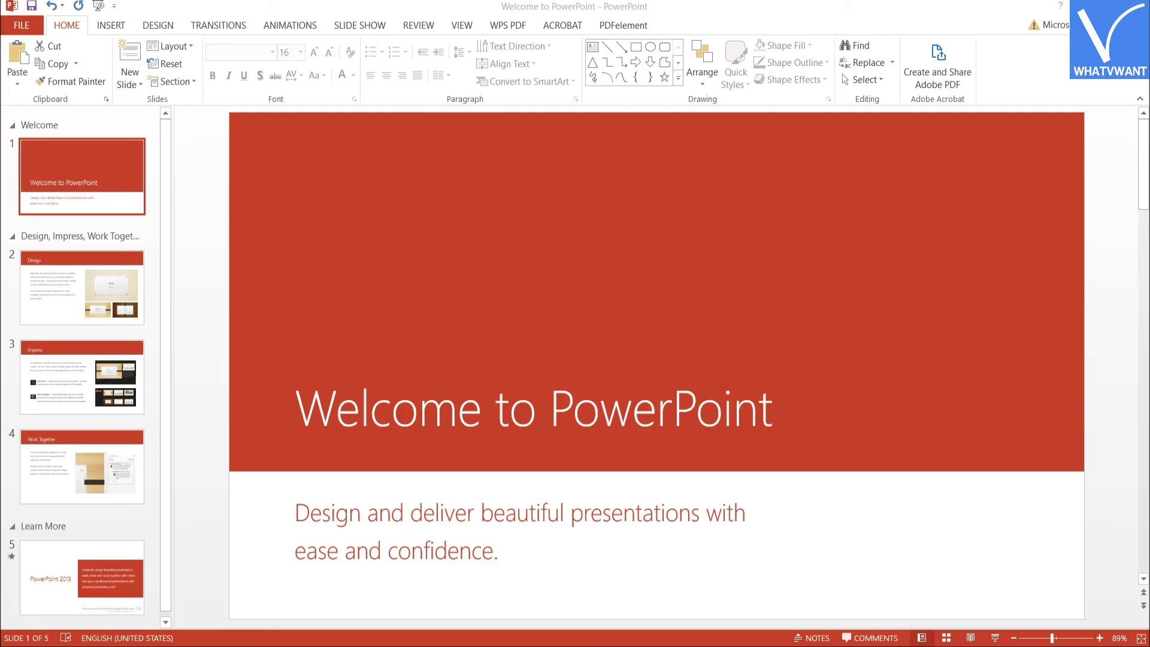
- Drag project documrnt (2).pdf from File Explorer onto the Design slide
{"action": "left_click", "coordinate": [90, 296]}
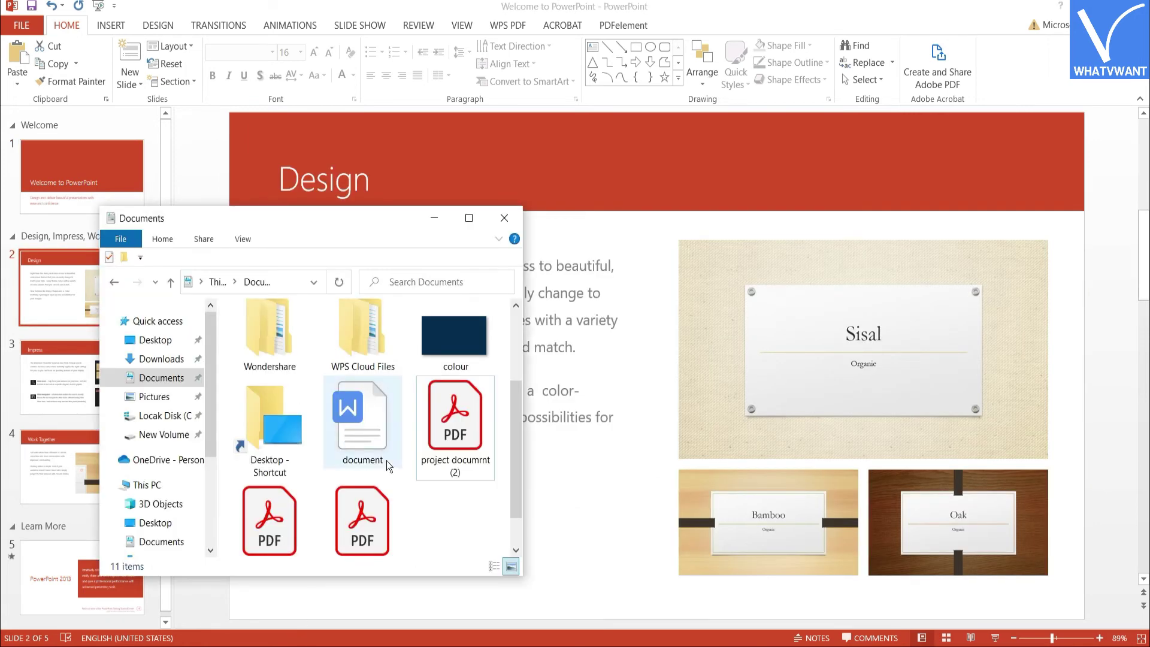
{"action": "left_click", "coordinate": [453, 432]}
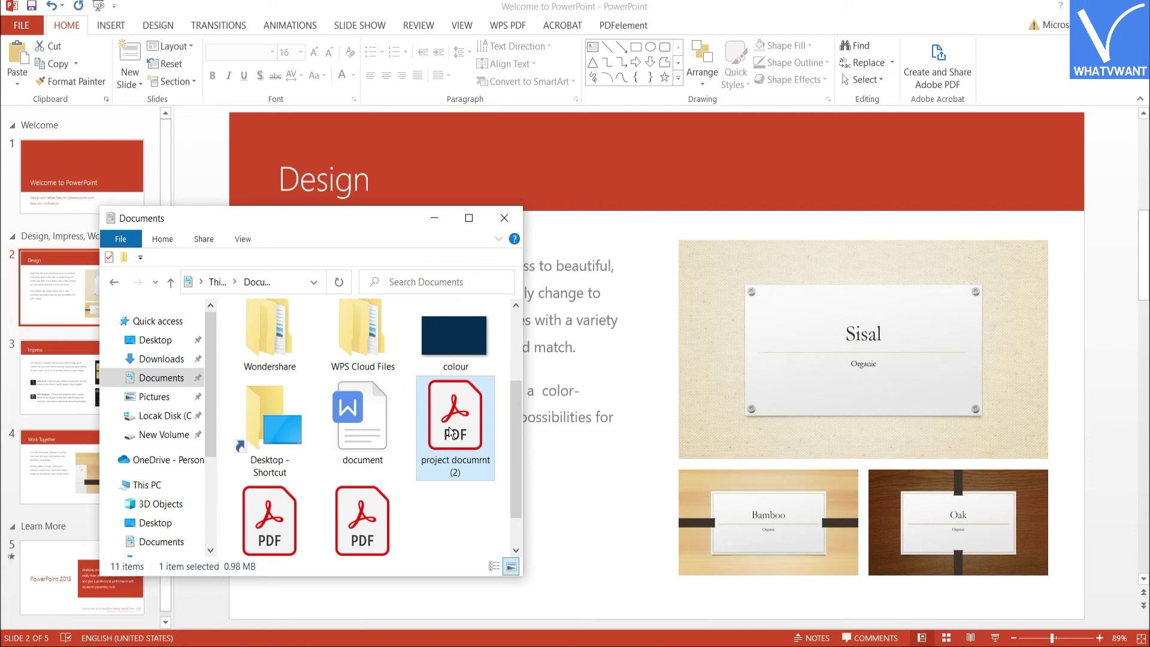
{"action": "left_click_drag", "start_coordinate": [454, 432], "coordinate": [587, 539]}
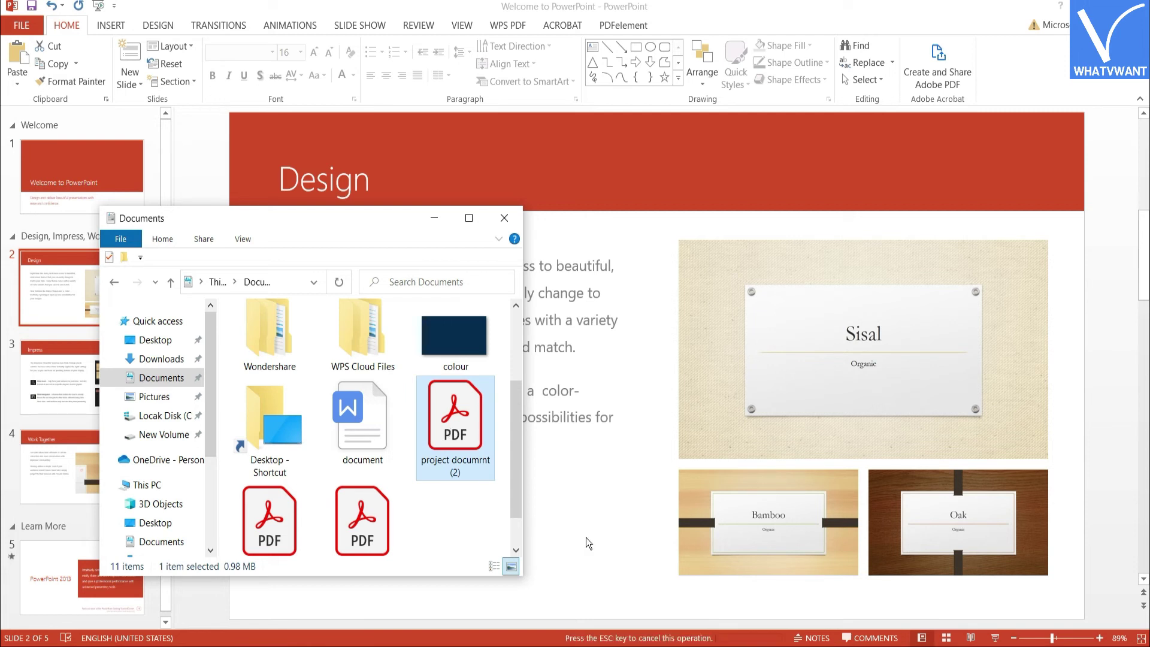
{"action": "mouse_move", "coordinate": [586, 538]}
{"action": "left_mouse_down"}
{"action": "mouse_move", "coordinate": [530, 509]}
{"action": "mouse_move", "coordinate": [574, 525]}
{"action": "left_mouse_up"}
- Shrink the PDF object and move it below the body text
{"action": "scroll", "coordinate": [640, 615], "scroll_direction": "up", "scroll_amount": 3}
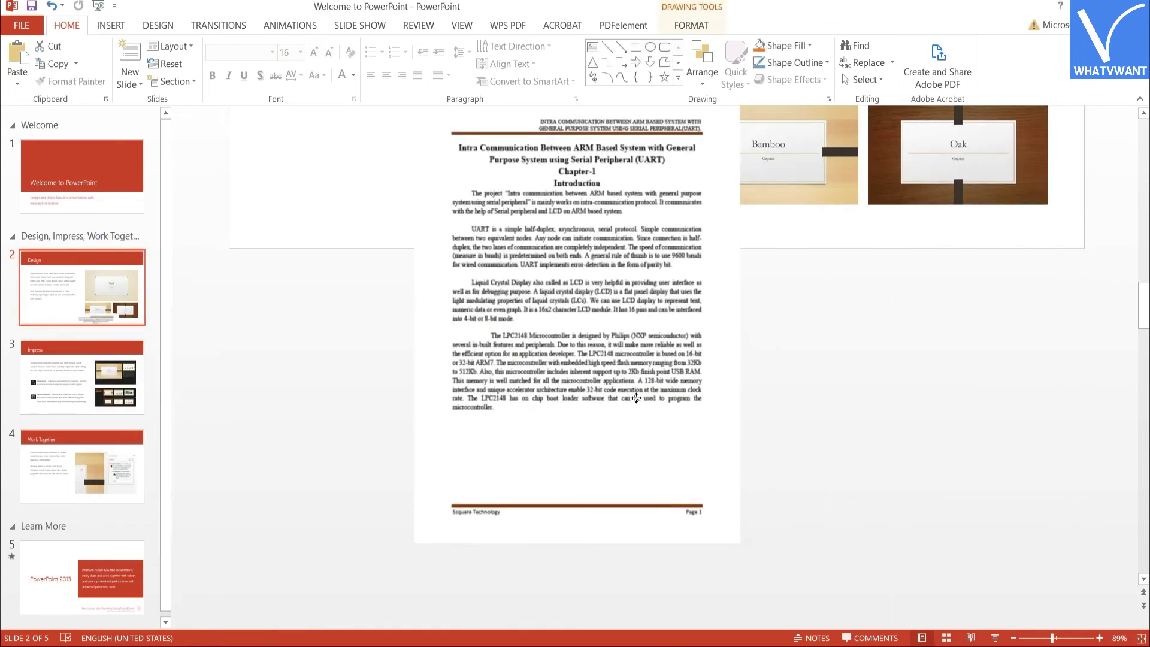
{"action": "left_click_drag", "start_coordinate": [640, 615], "coordinate": [462, 374]}
{"action": "scroll", "coordinate": [462, 373], "scroll_direction": "up", "scroll_amount": 5}
{"action": "left_click_drag", "start_coordinate": [437, 586], "coordinate": [452, 537]}
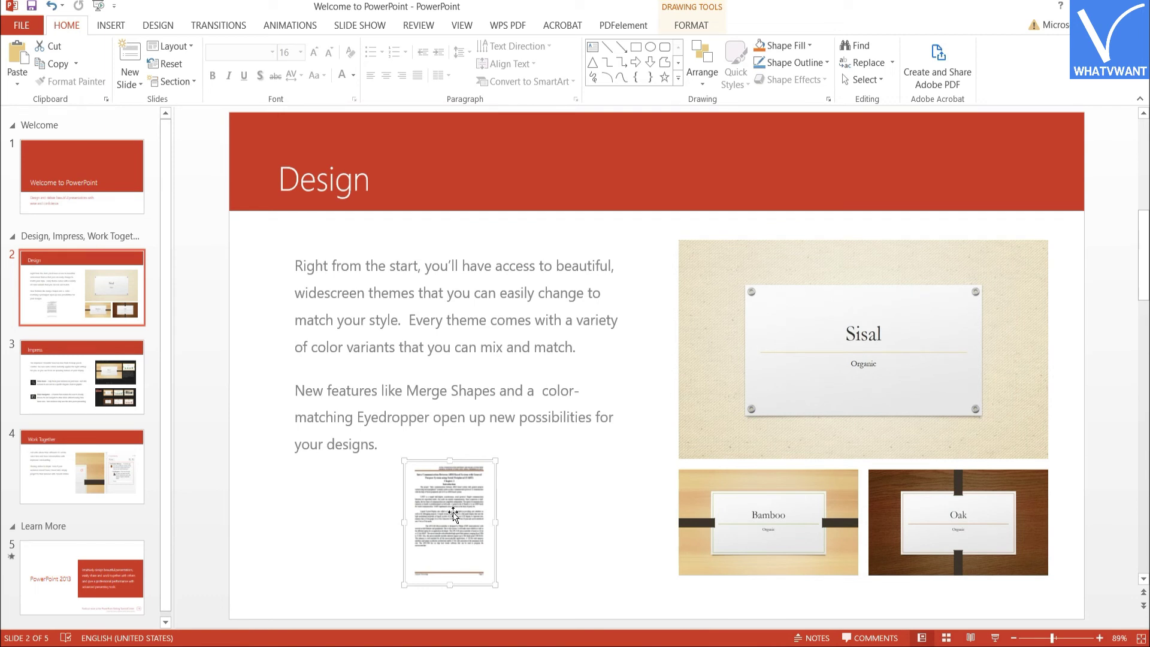
- Set the PDF object's mouse-click action to Object action: Open in Action Settings
{"action": "left_click", "coordinate": [112, 25]}
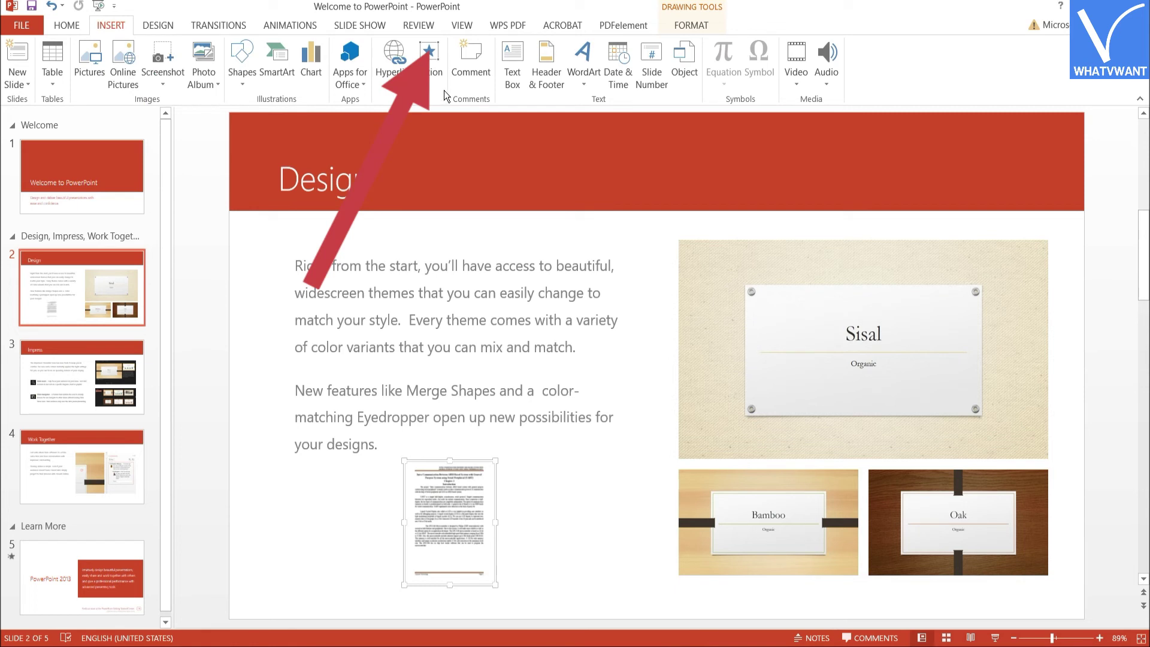
{"action": "left_click", "coordinate": [429, 60]}
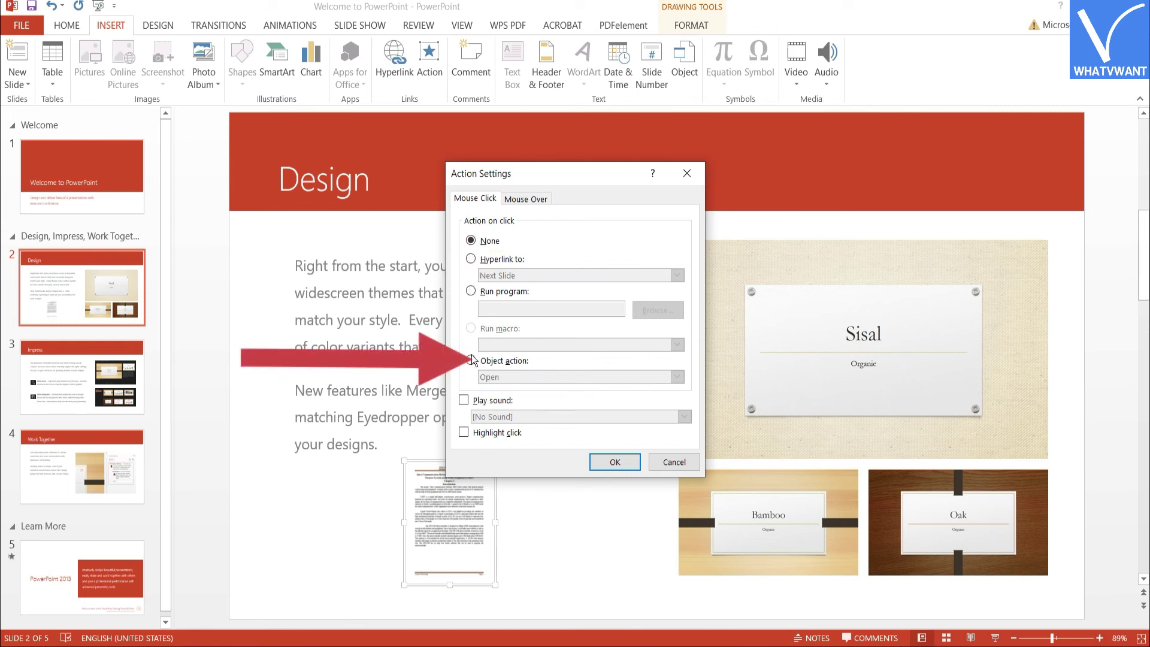
{"action": "left_click", "coordinate": [472, 360]}
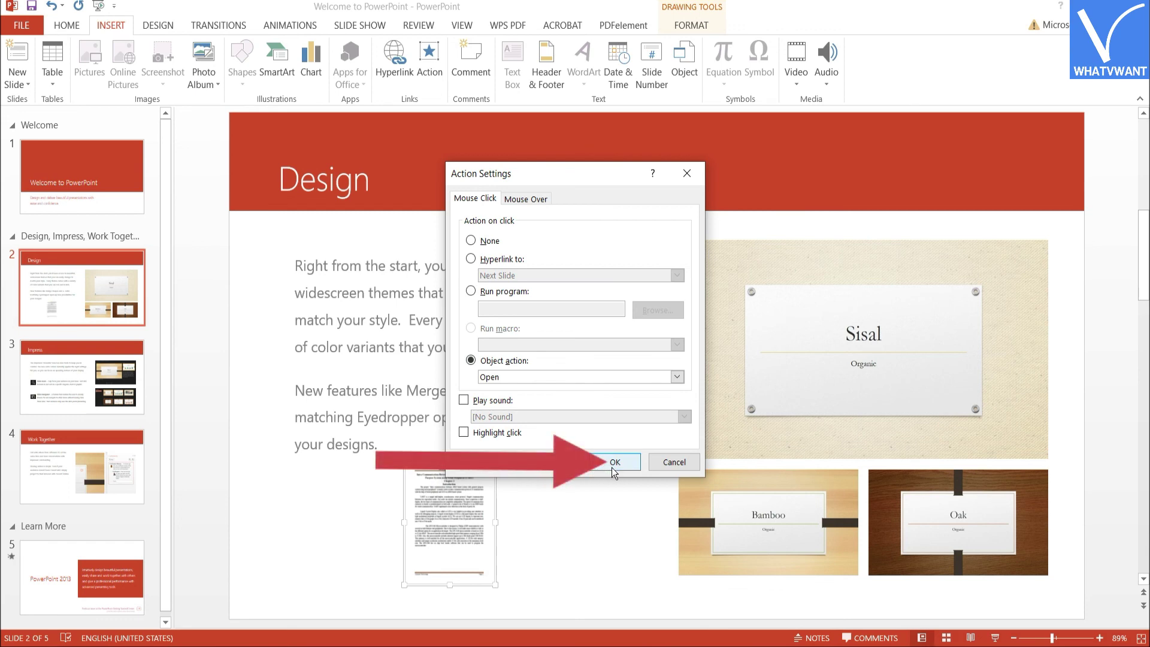